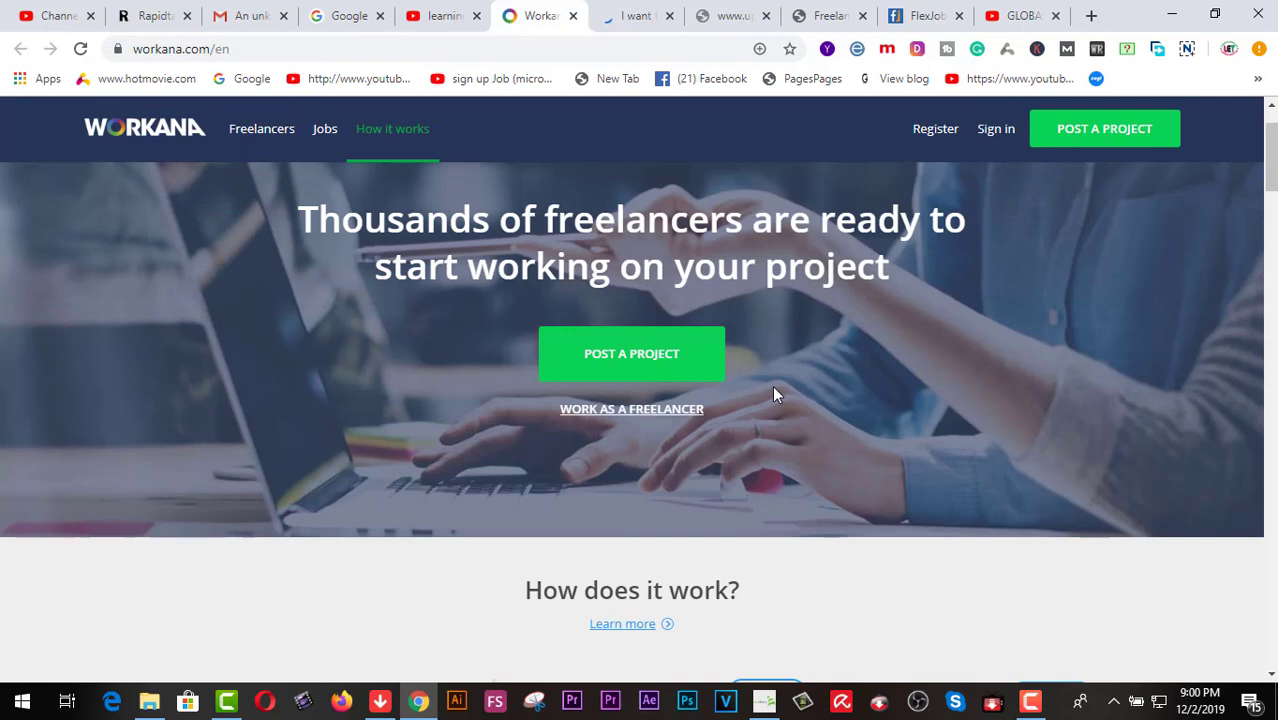
Switch to the browser tab with Workana's Create an account sign-up form
left_click(636, 18)
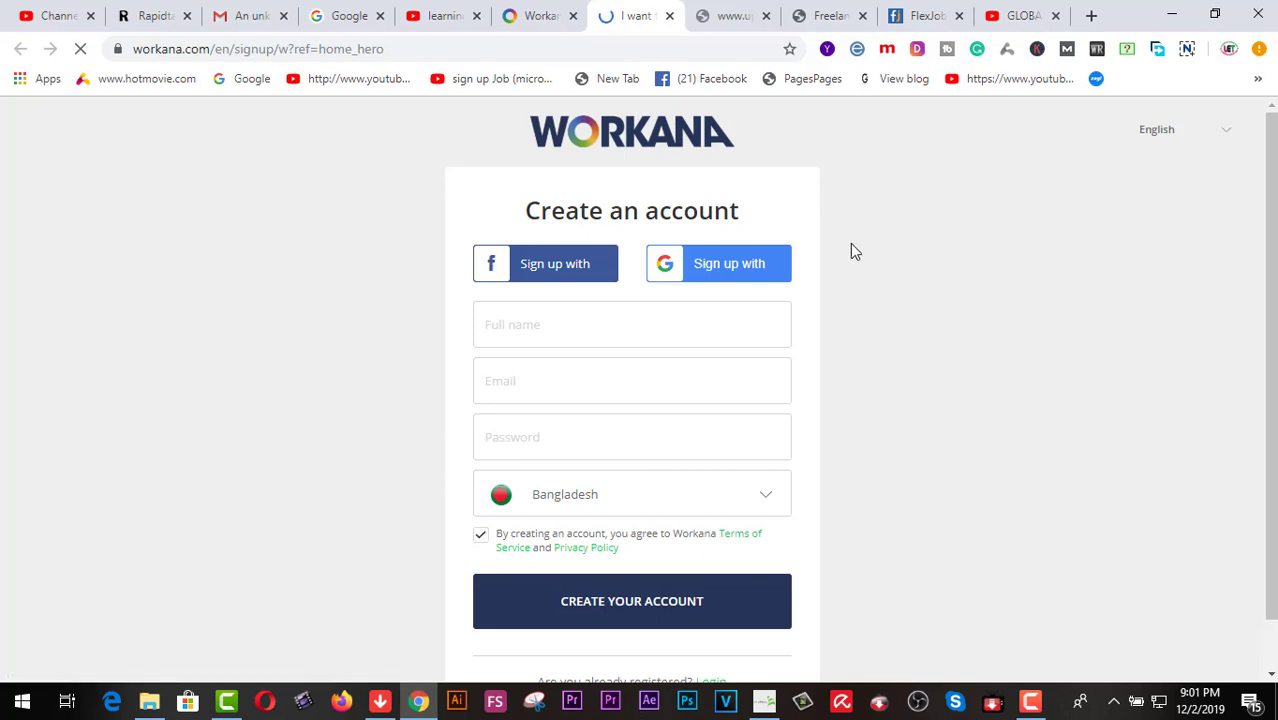
Enter the user's full name, pick the suggested e-mail address and type a password
left_click(580, 325)
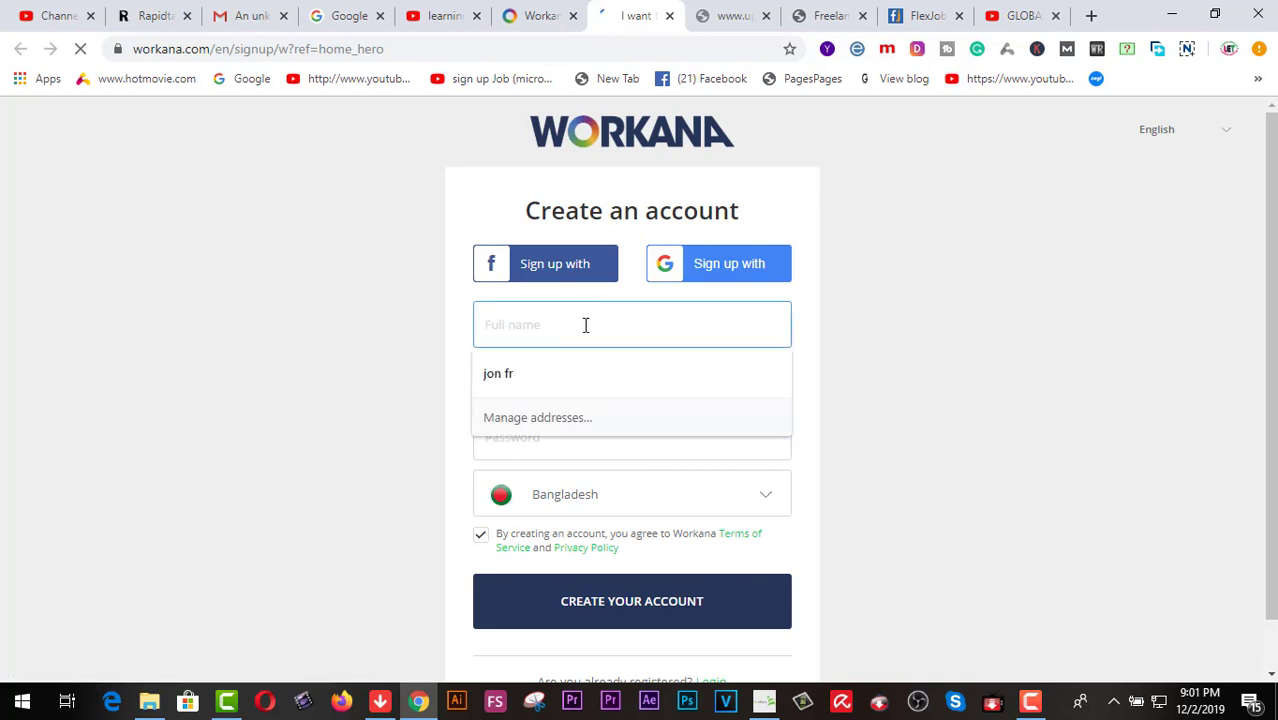
key("Tab")
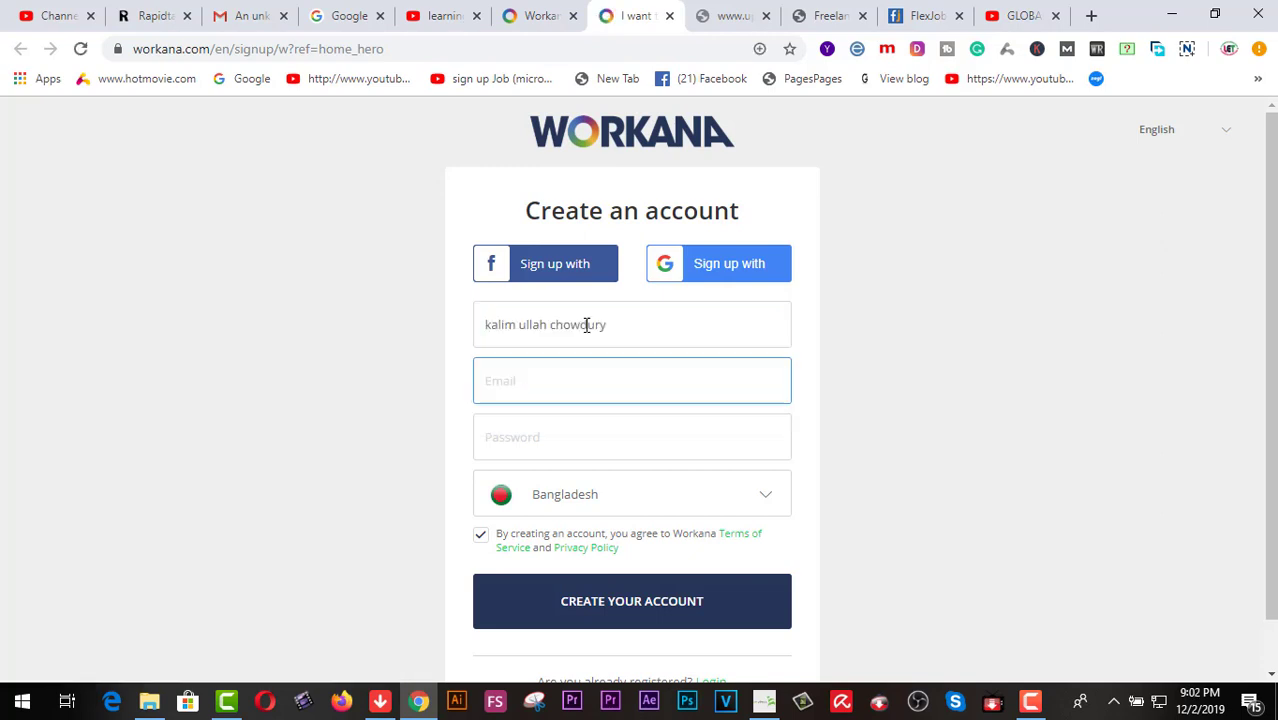
type("kal")
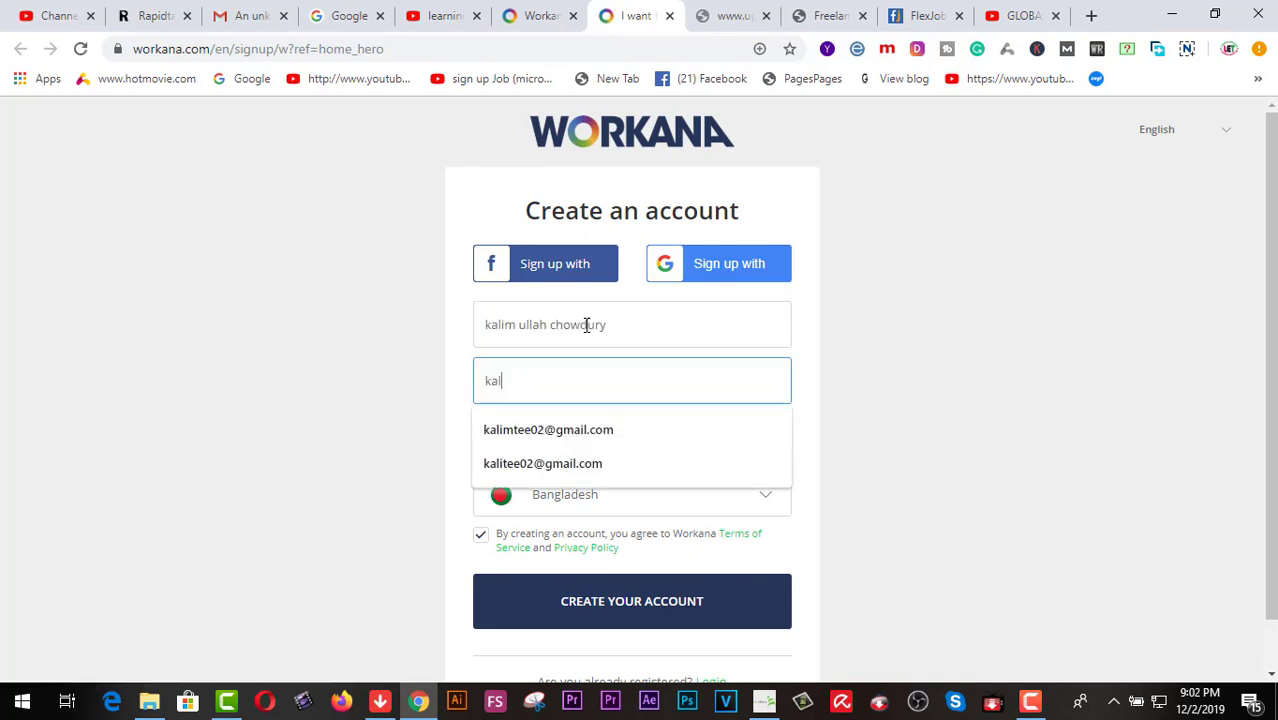
key("Down")
key("Down")
key("Return")
key("Tab")
type("•••••••••••")
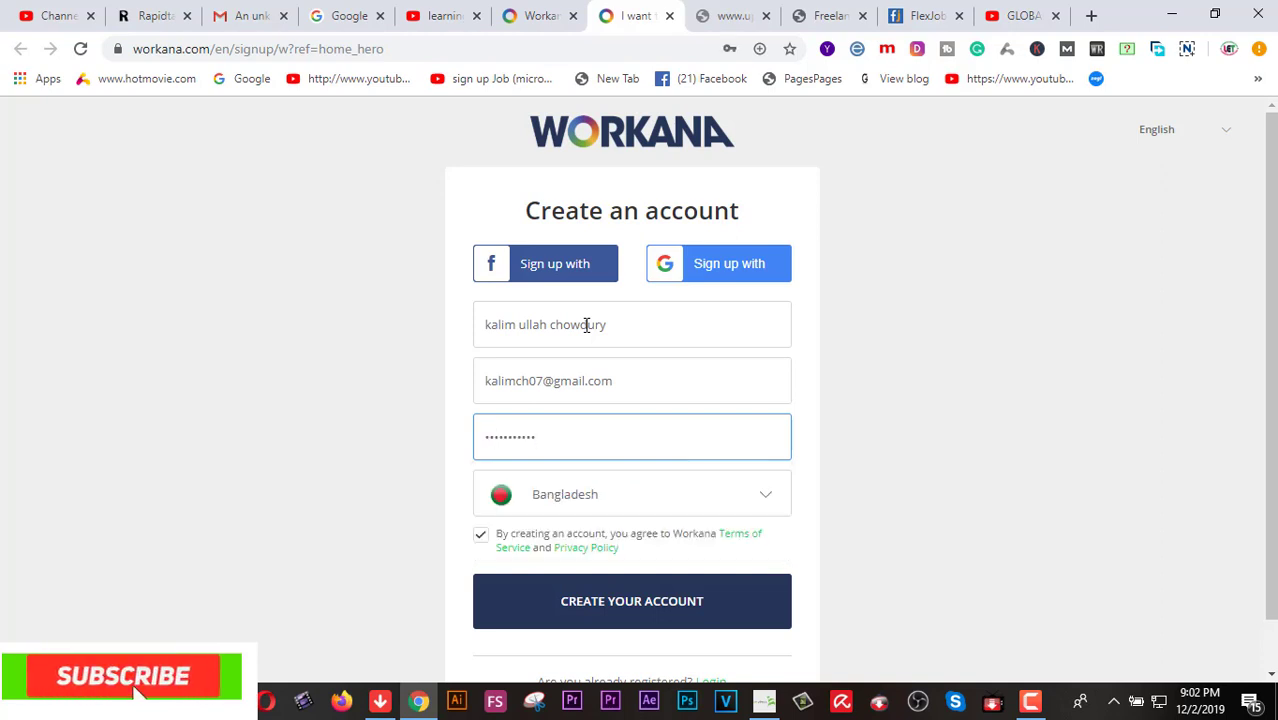
type("•")
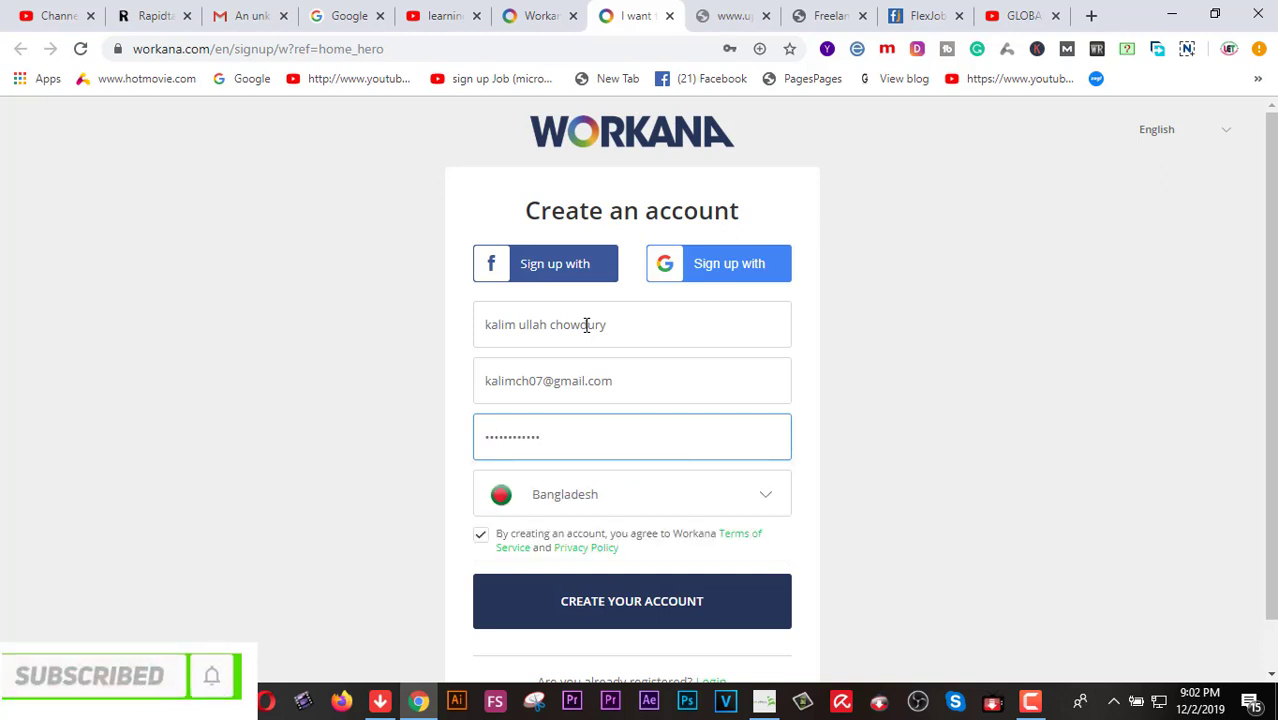
Keep Bangladesh as the country and submit the form to create the account
left_click(767, 500)
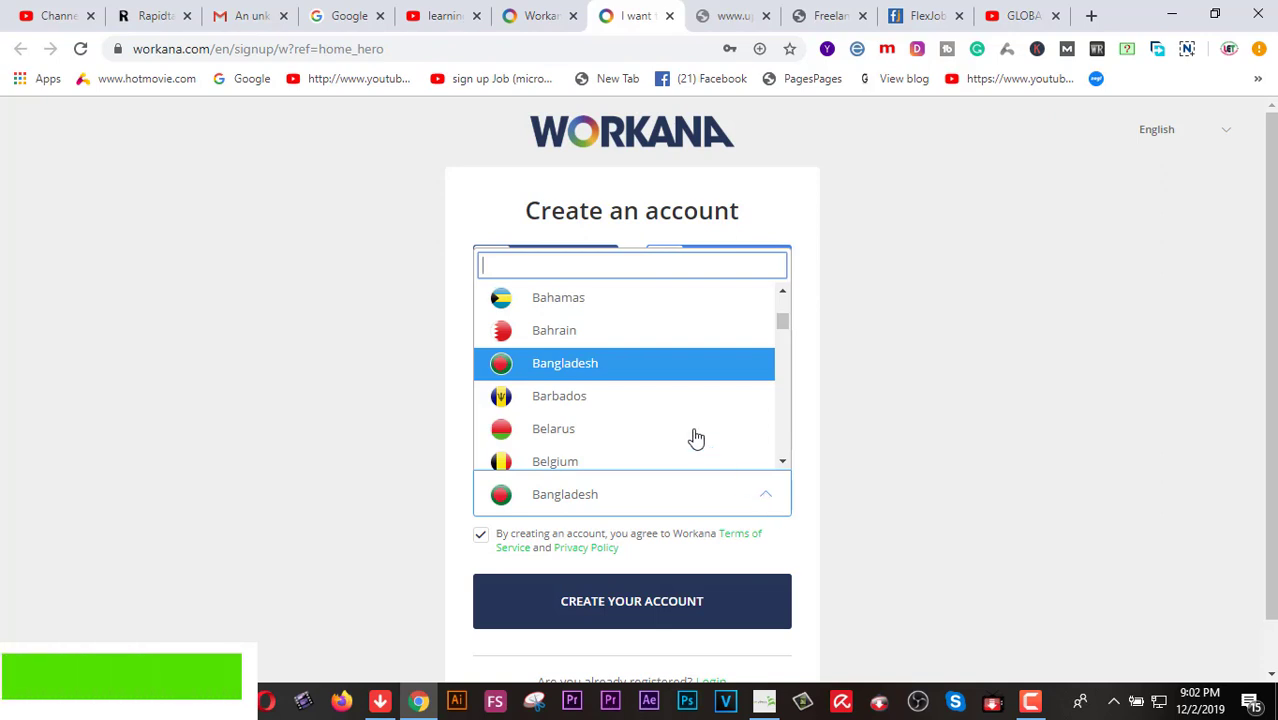
left_click(650, 370)
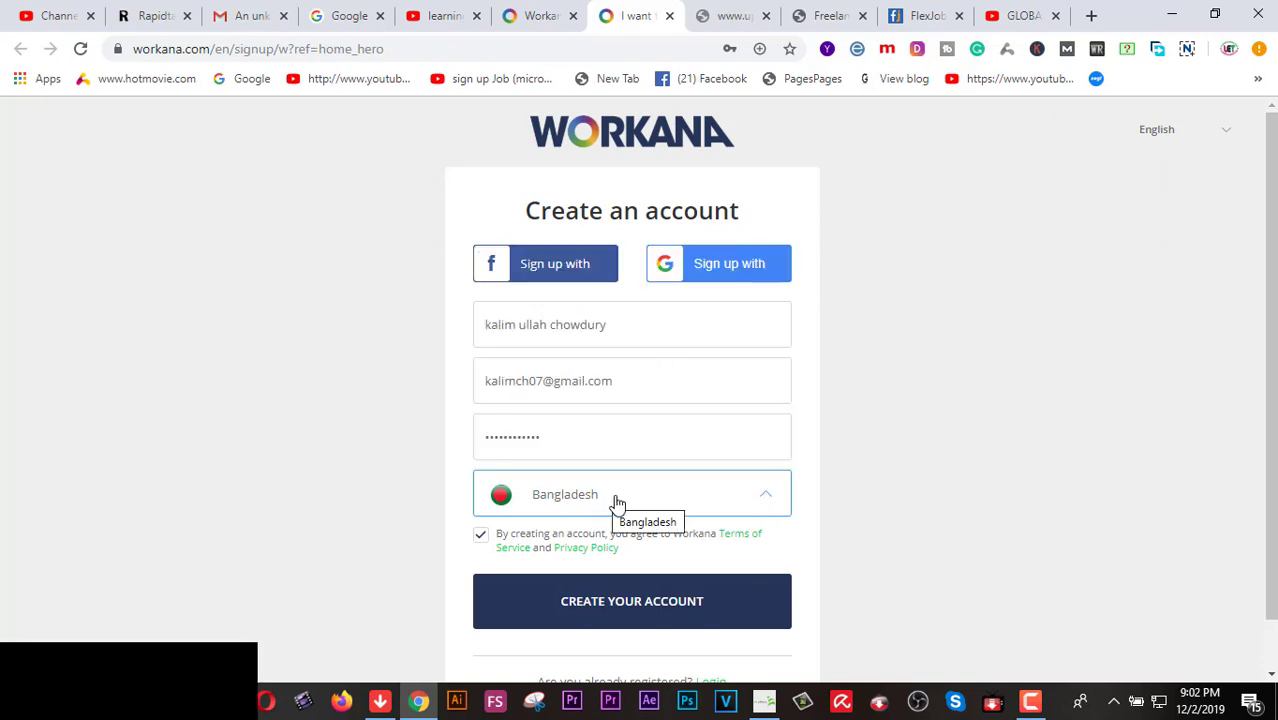
scroll(627, 503, "down", 1)
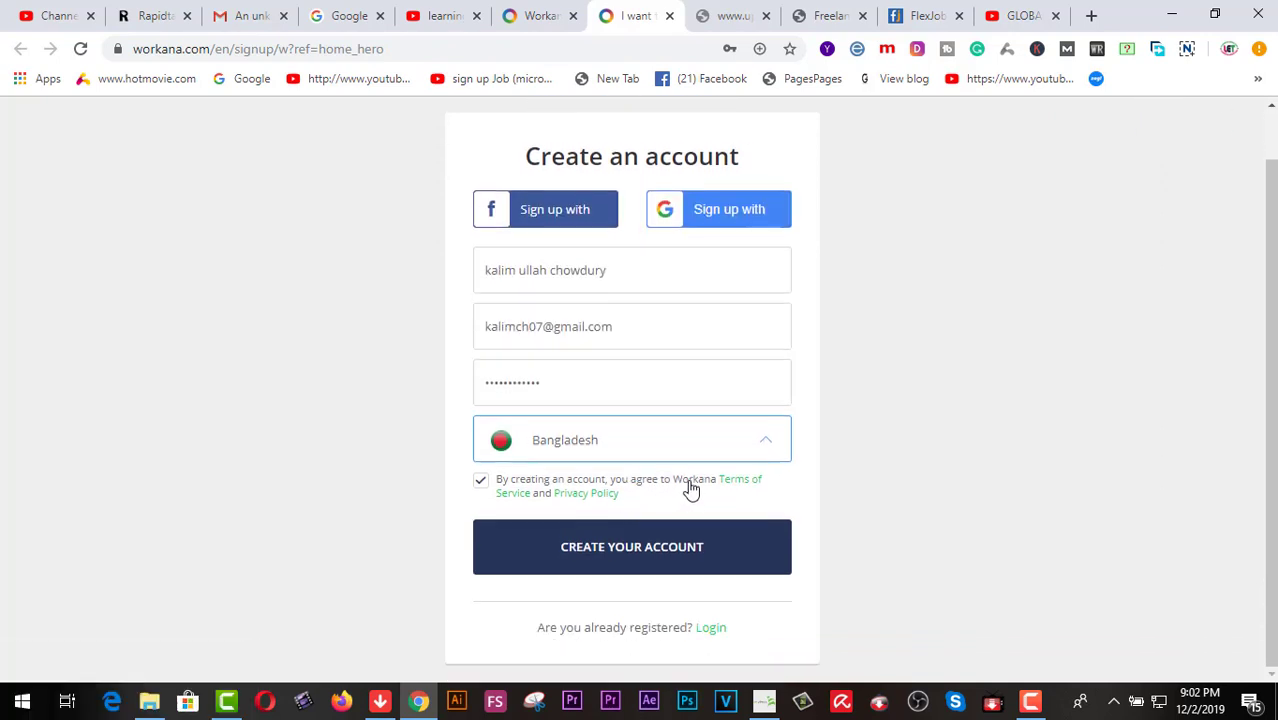
left_click(671, 547)
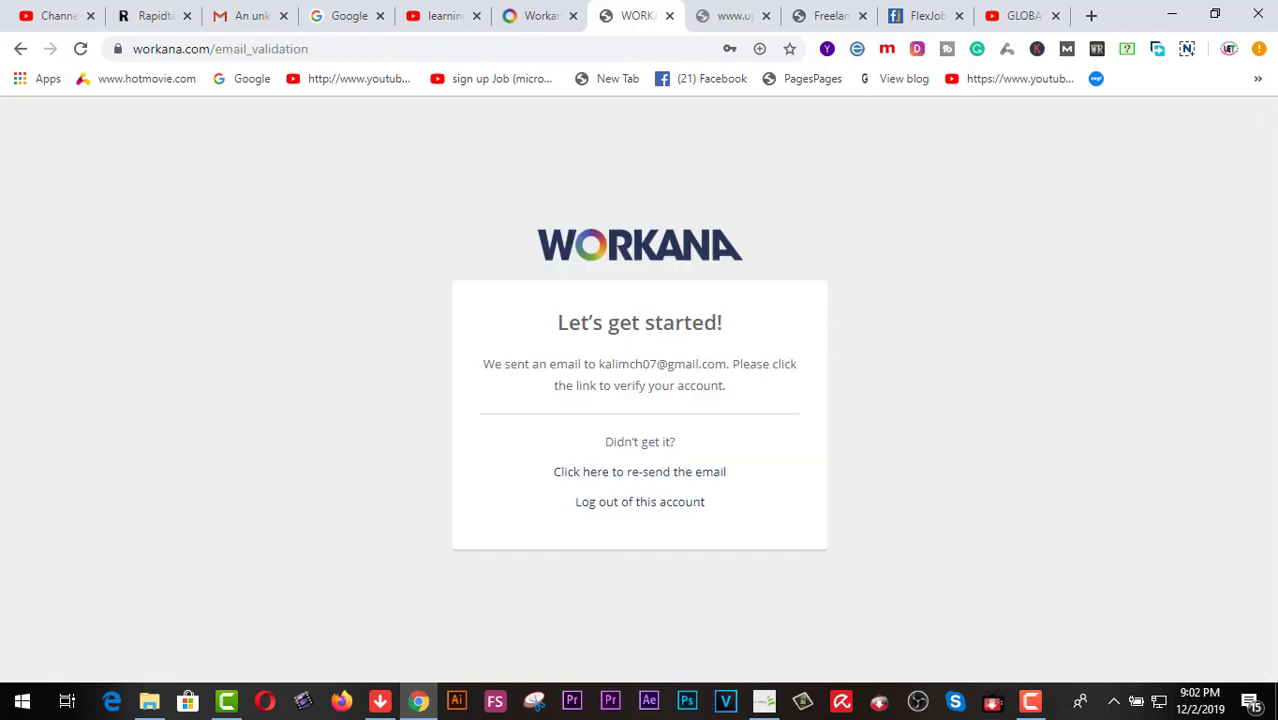
Search Gmail's Spam and All Mail folders for Workana's verification e-mail, then return to Inbox
left_click(240, 18)
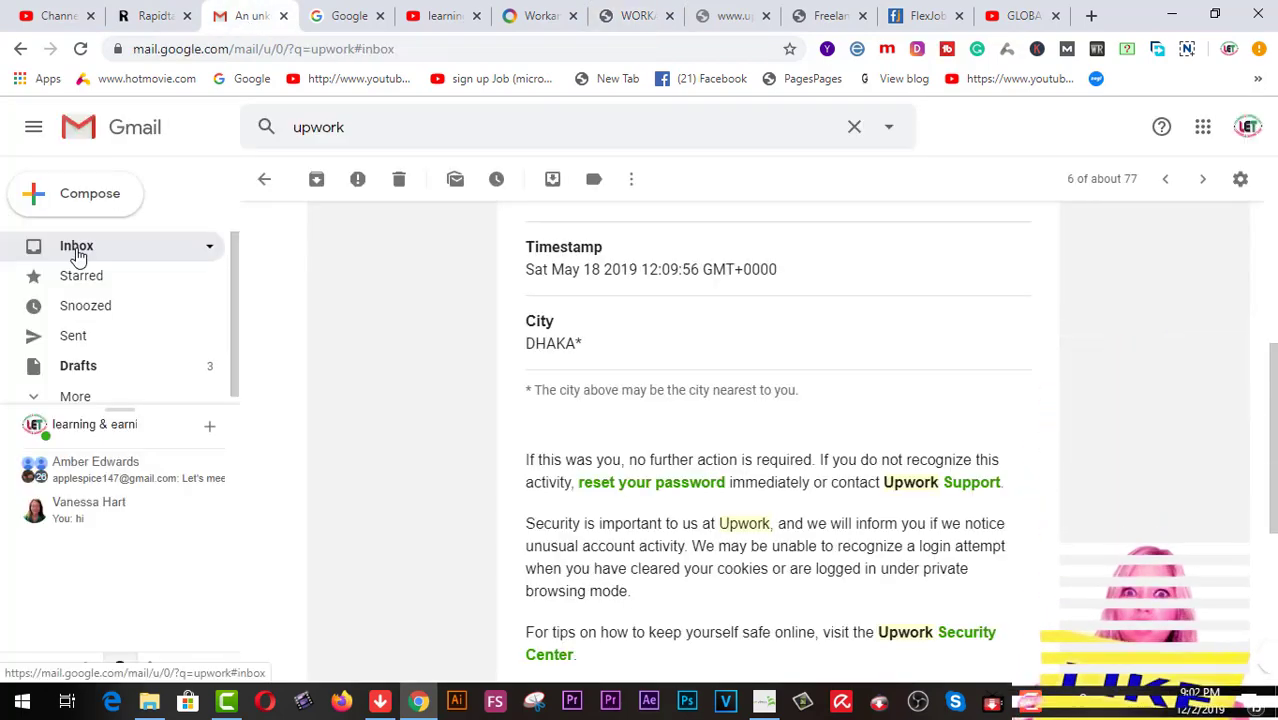
left_click(78, 250)
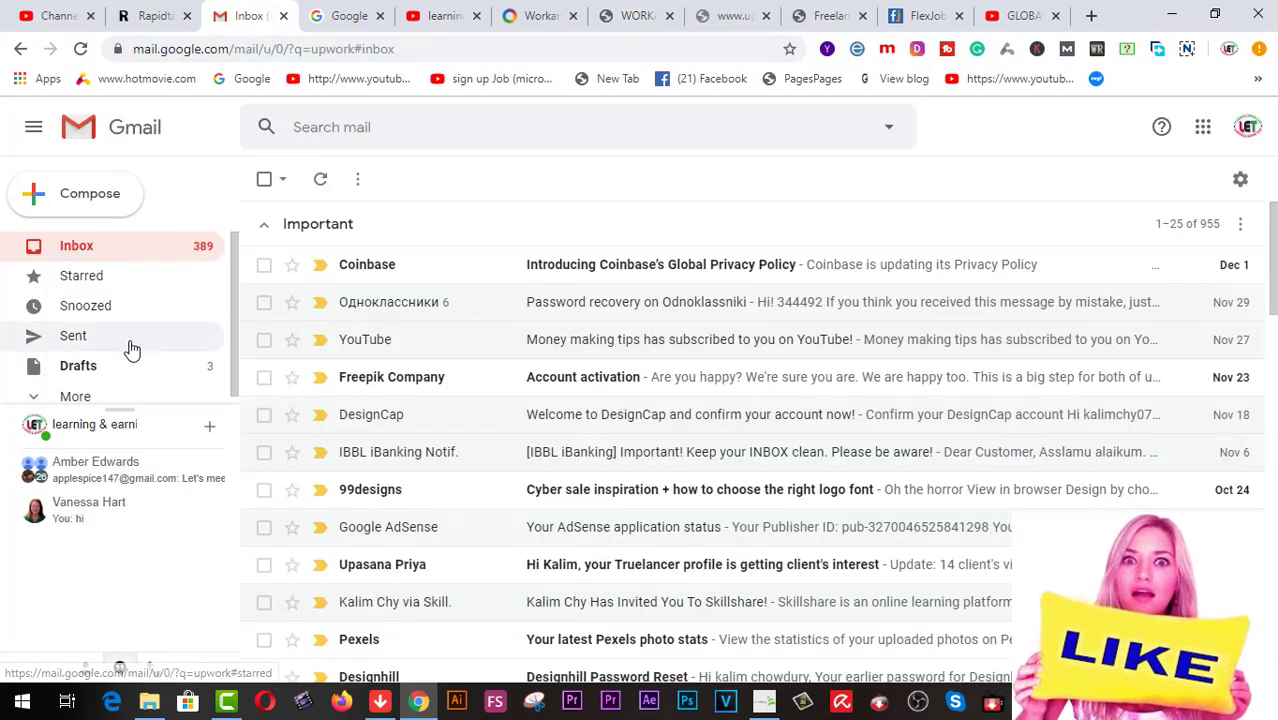
scroll(130, 349, "down", 1)
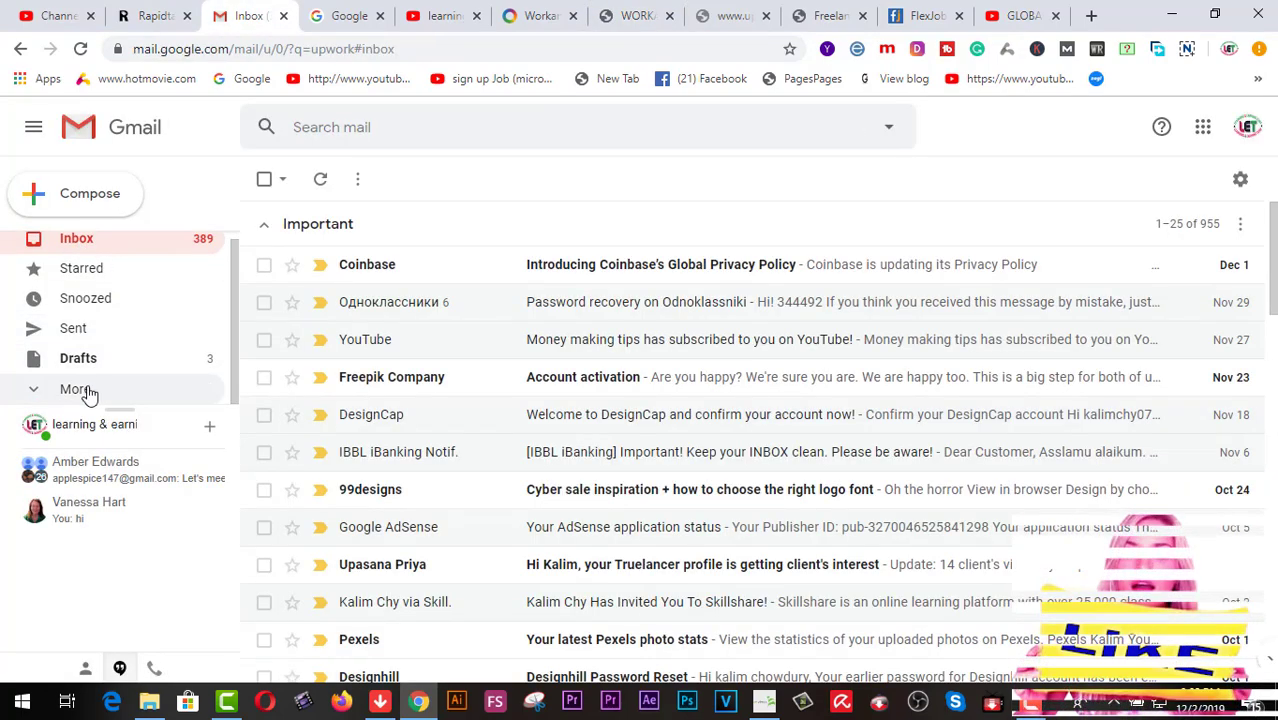
left_click(100, 385)
scroll(108, 371, "down", 1)
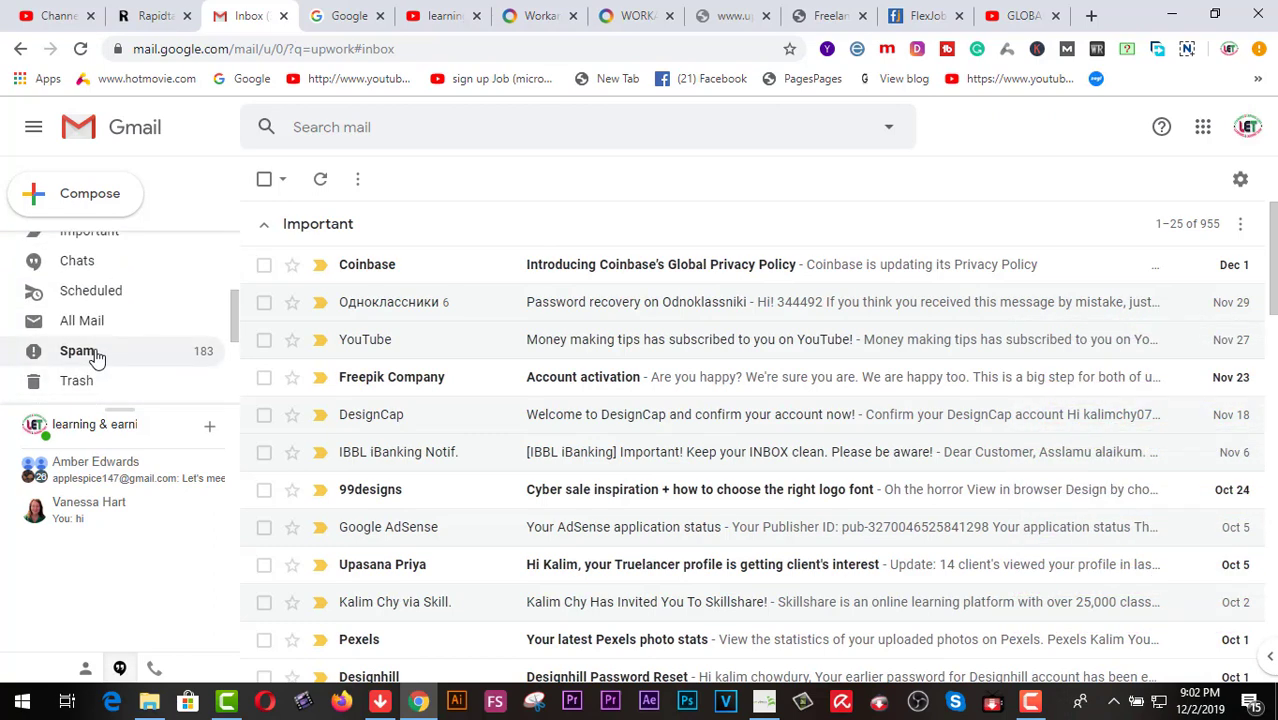
left_click(78, 351)
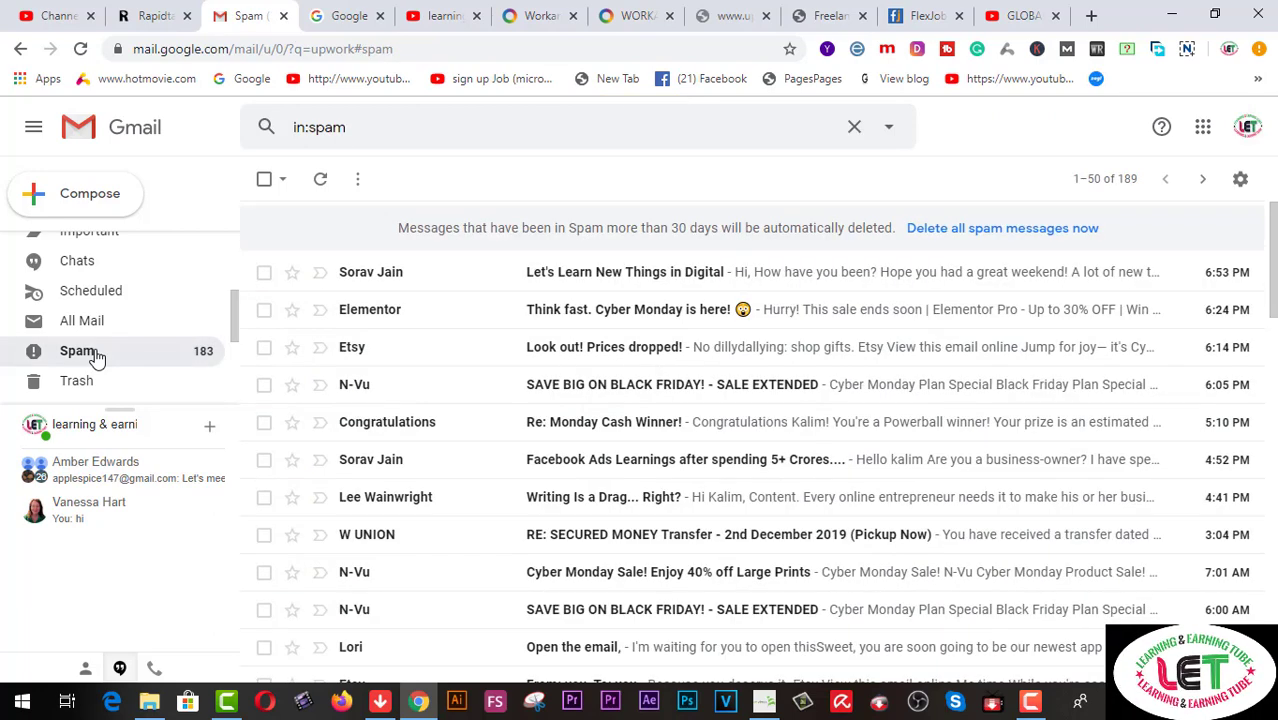
left_click(98, 322)
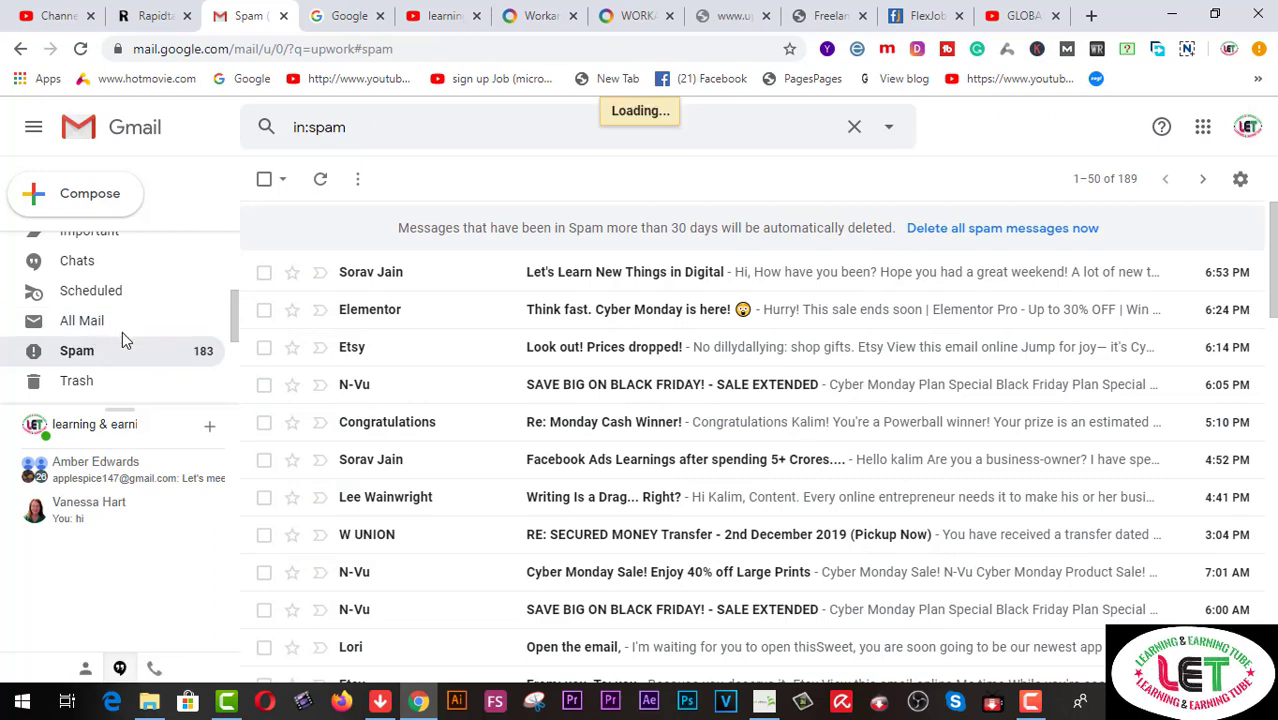
scroll(122, 341, "up", 3)
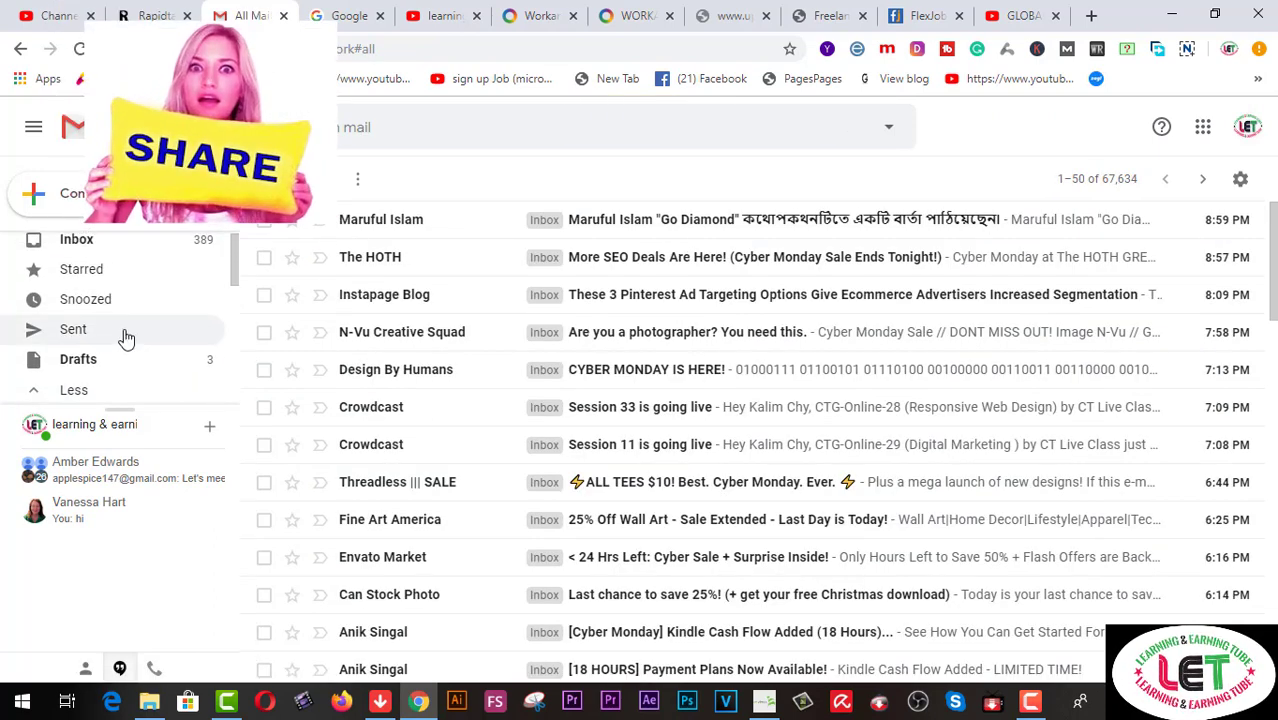
left_click(90, 247)
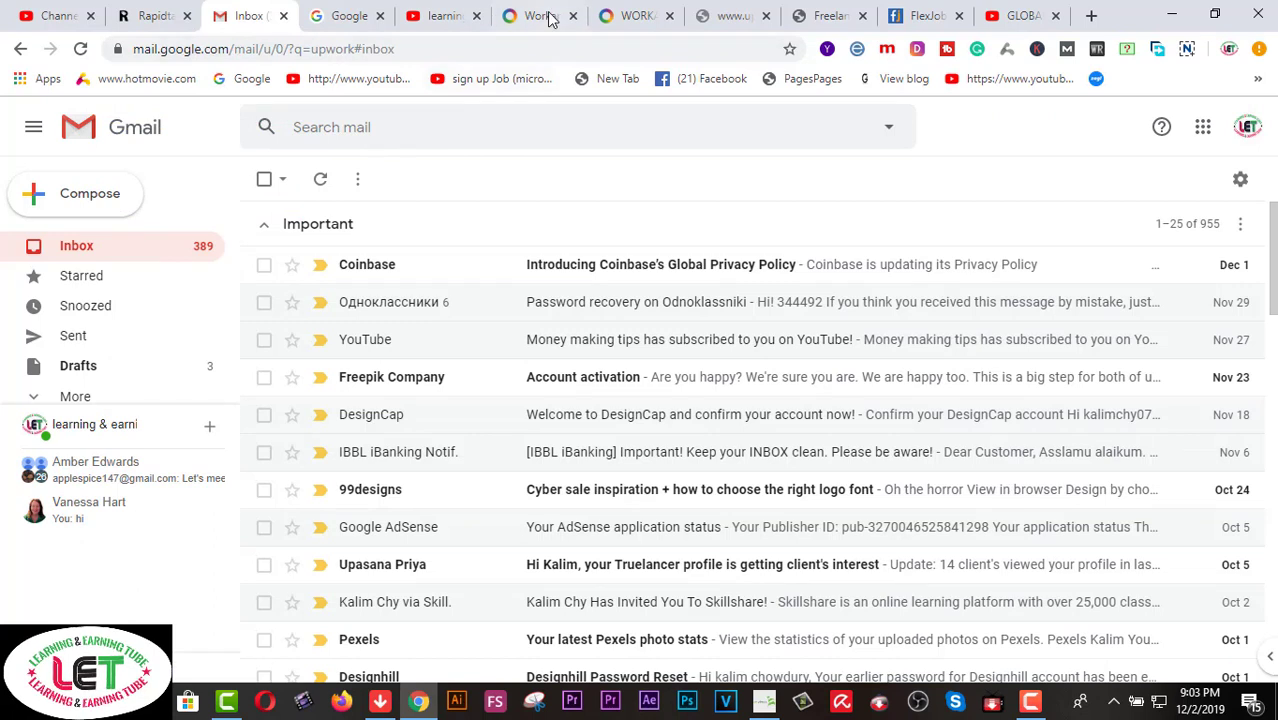
Save the Workana password in Chrome, then reload the Gmail inbox to check for new mail
left_click(637, 17)
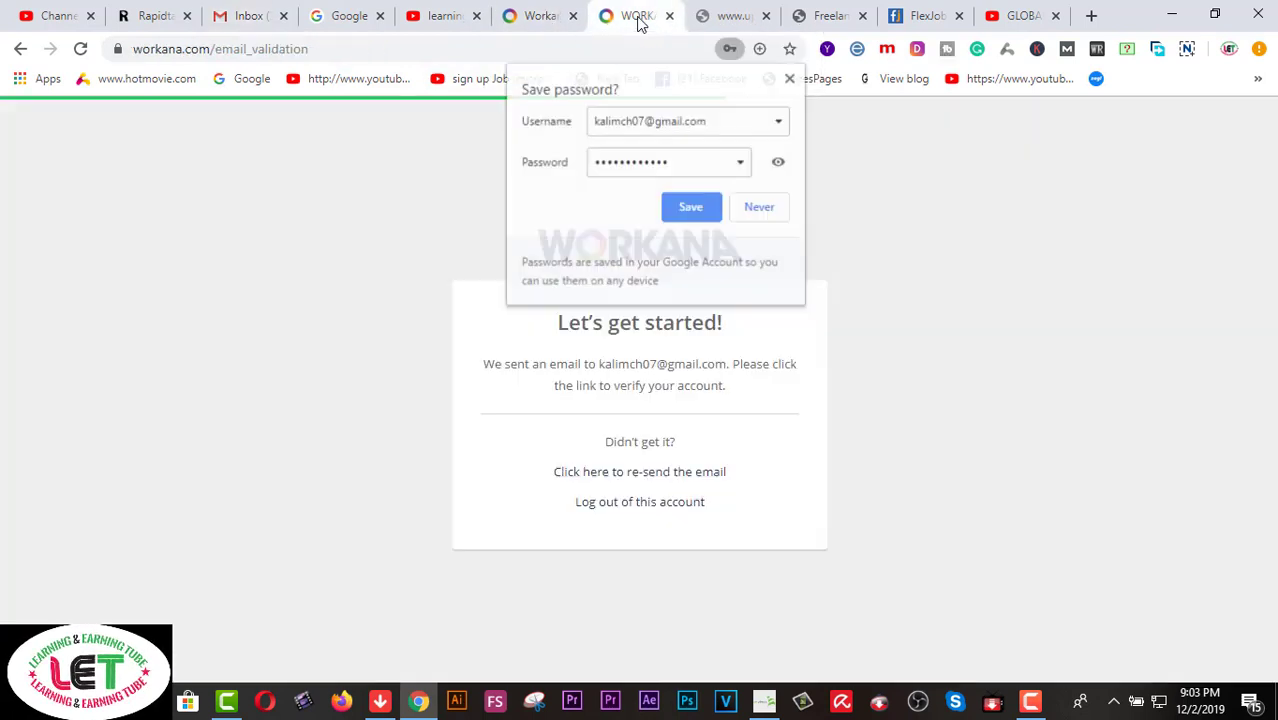
left_click(690, 210)
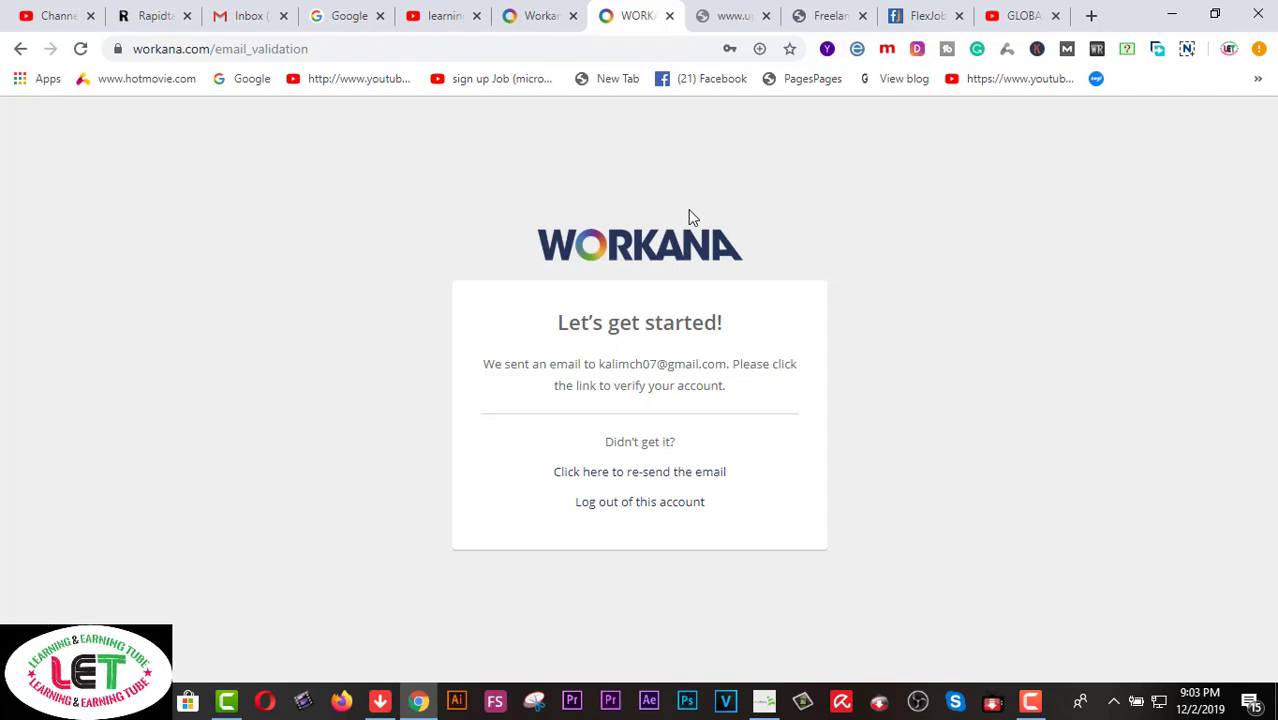
left_click(251, 17)
left_click(82, 52)
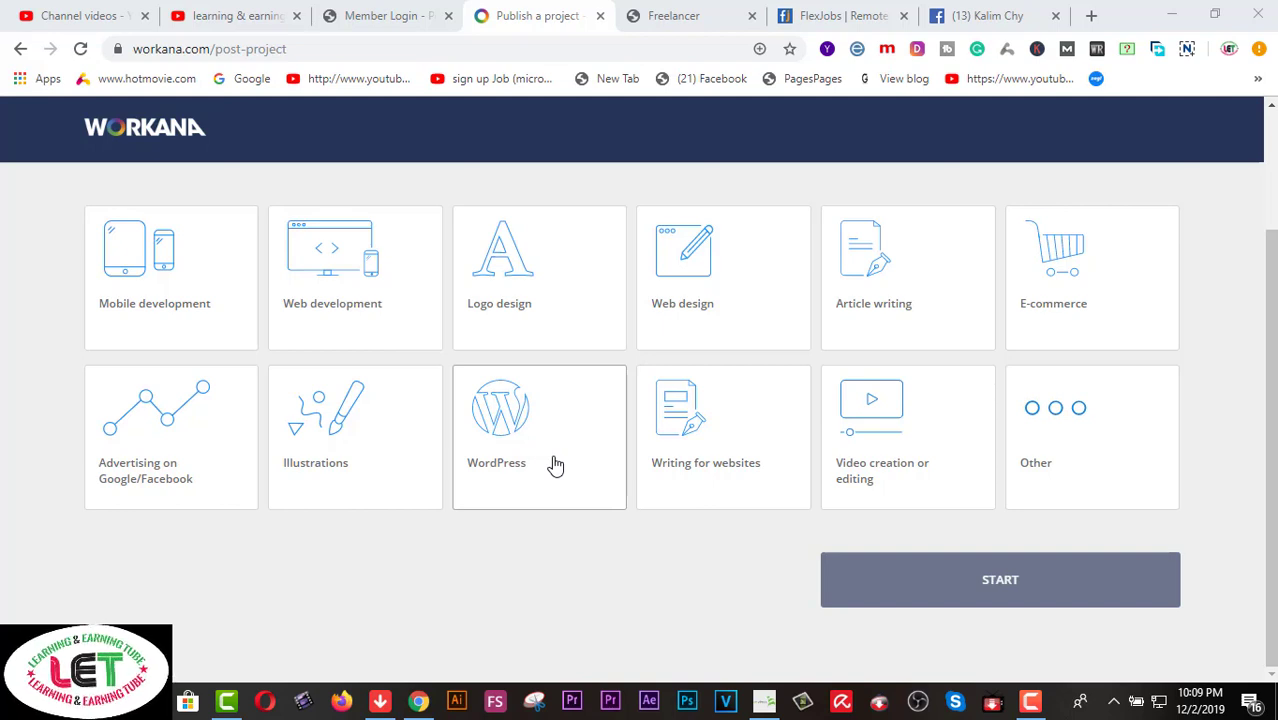
Choose Logo design as the category after comparing Illustrations, Article writing and Video cards, and start
left_click(519, 286)
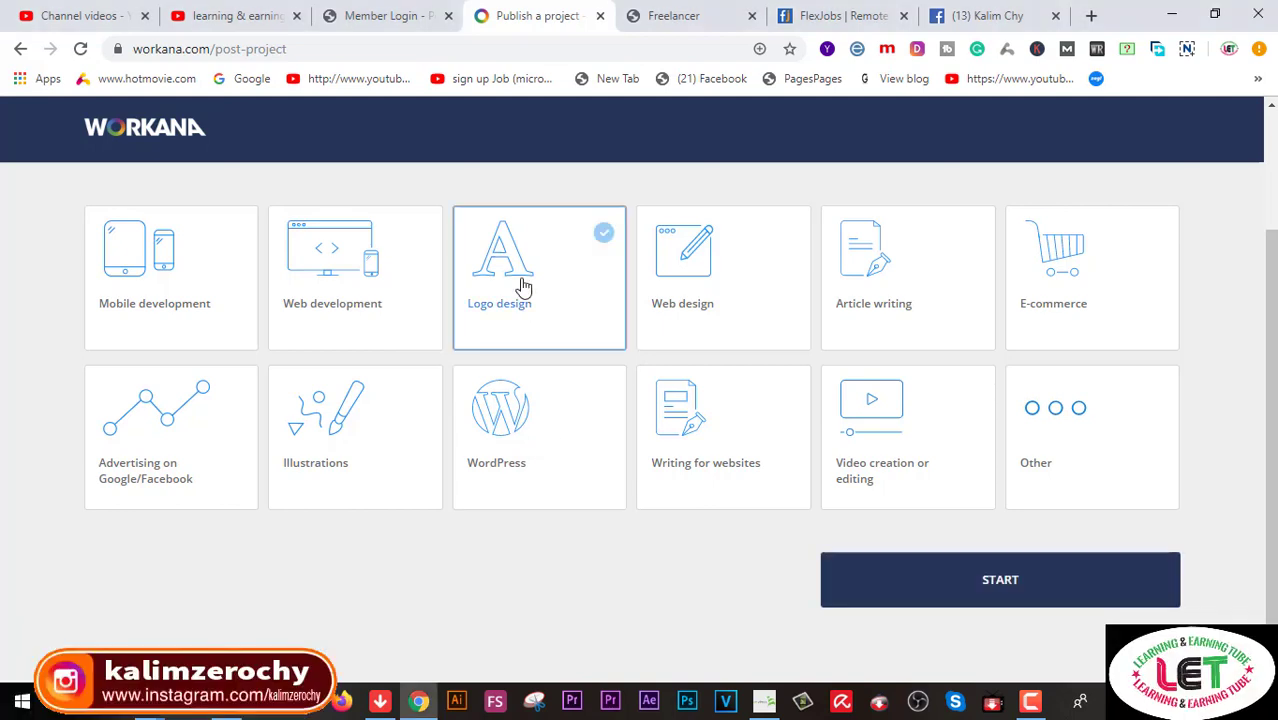
left_click(321, 468)
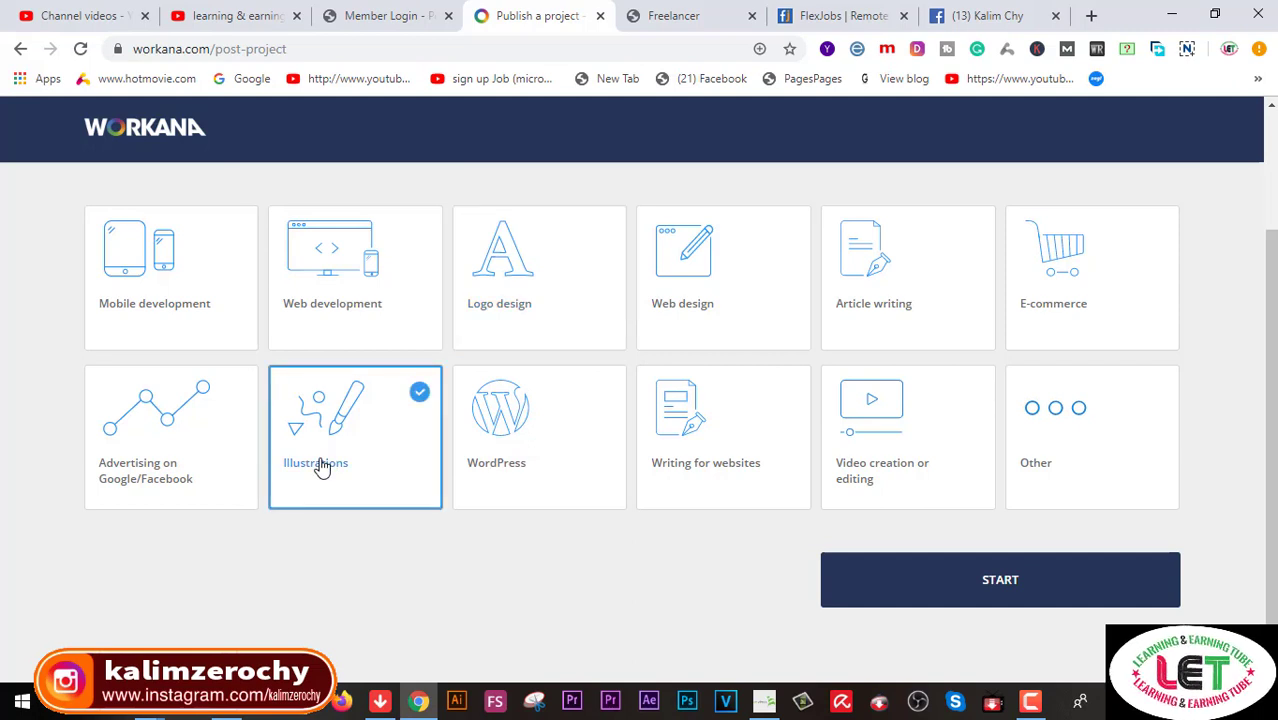
left_click(866, 296)
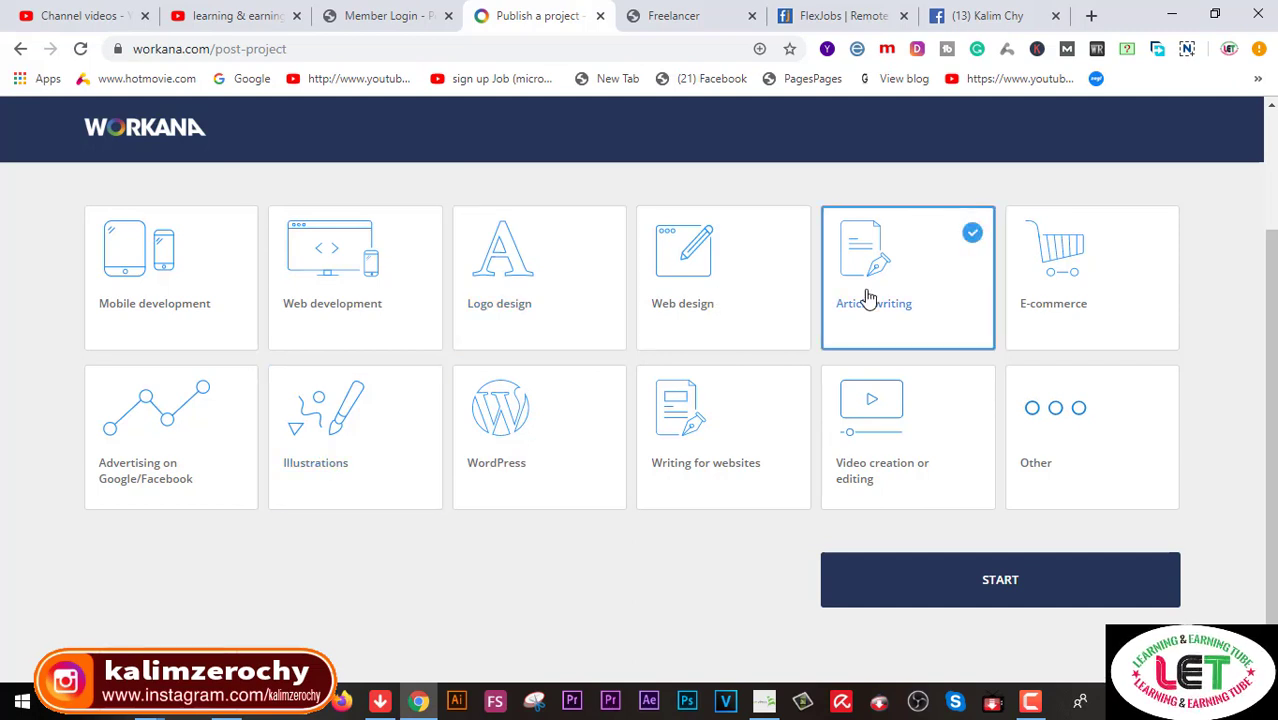
left_click(891, 462)
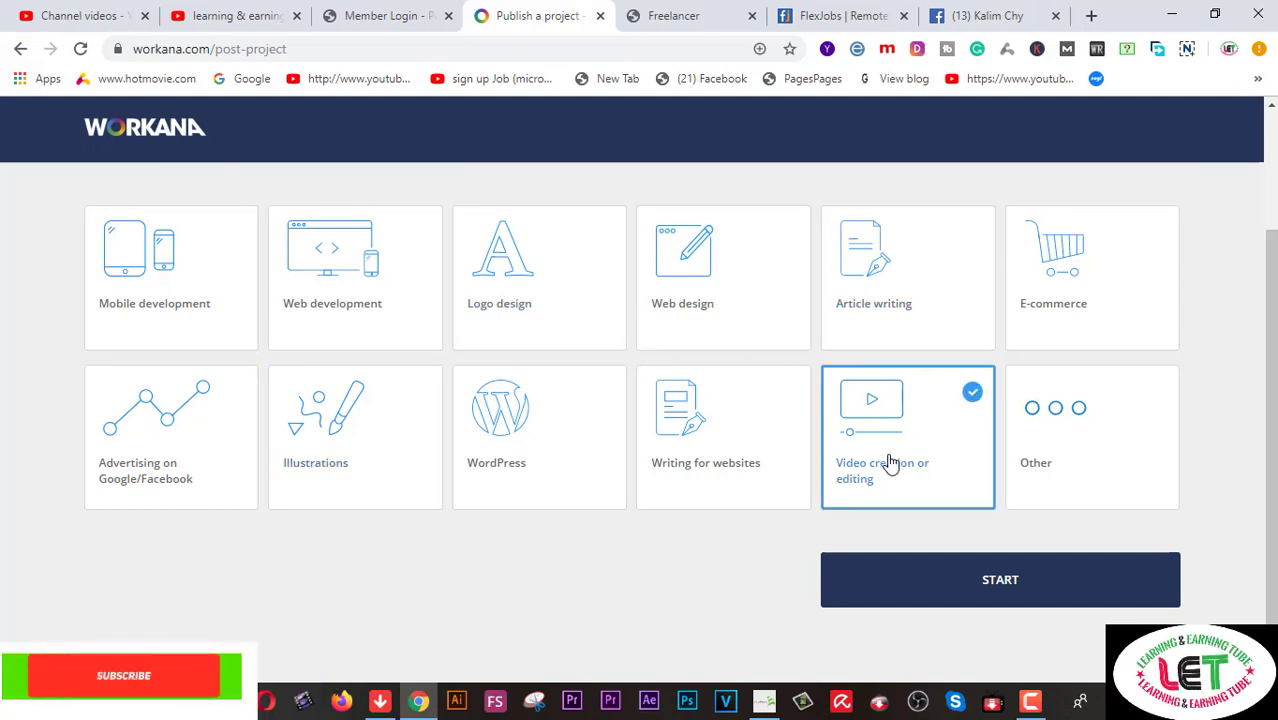
left_click(506, 316)
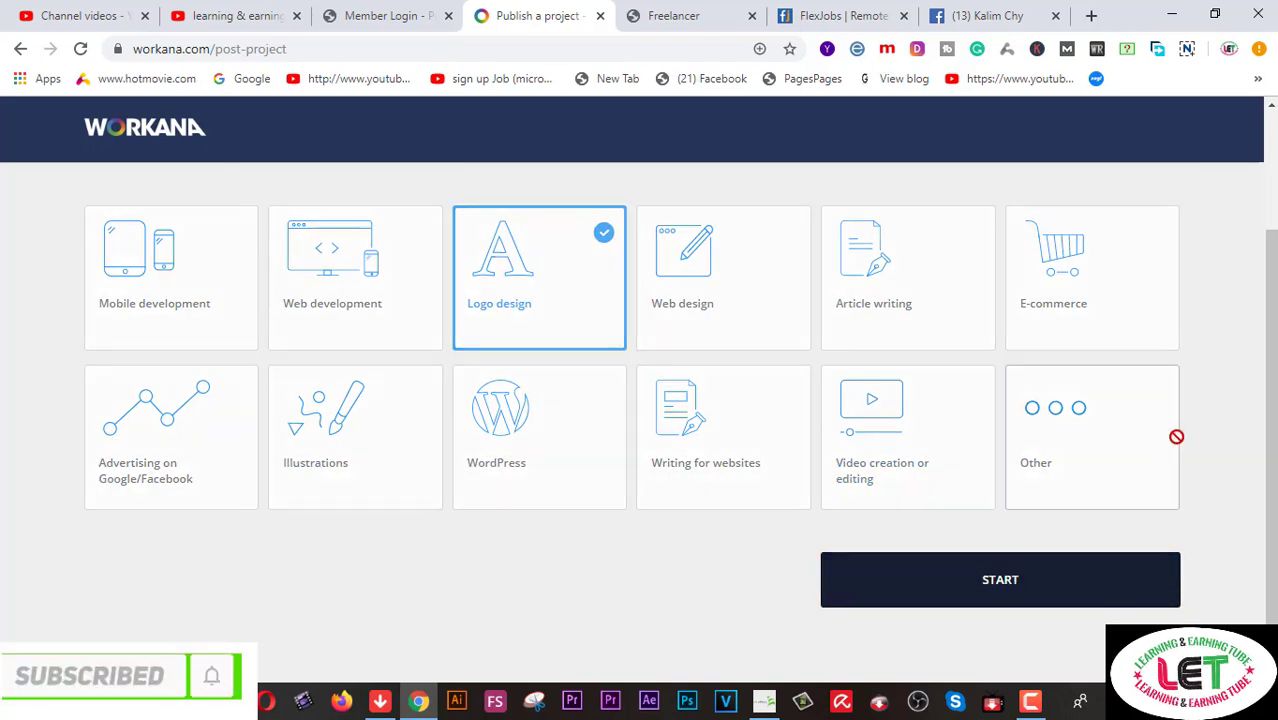
left_click(996, 586)
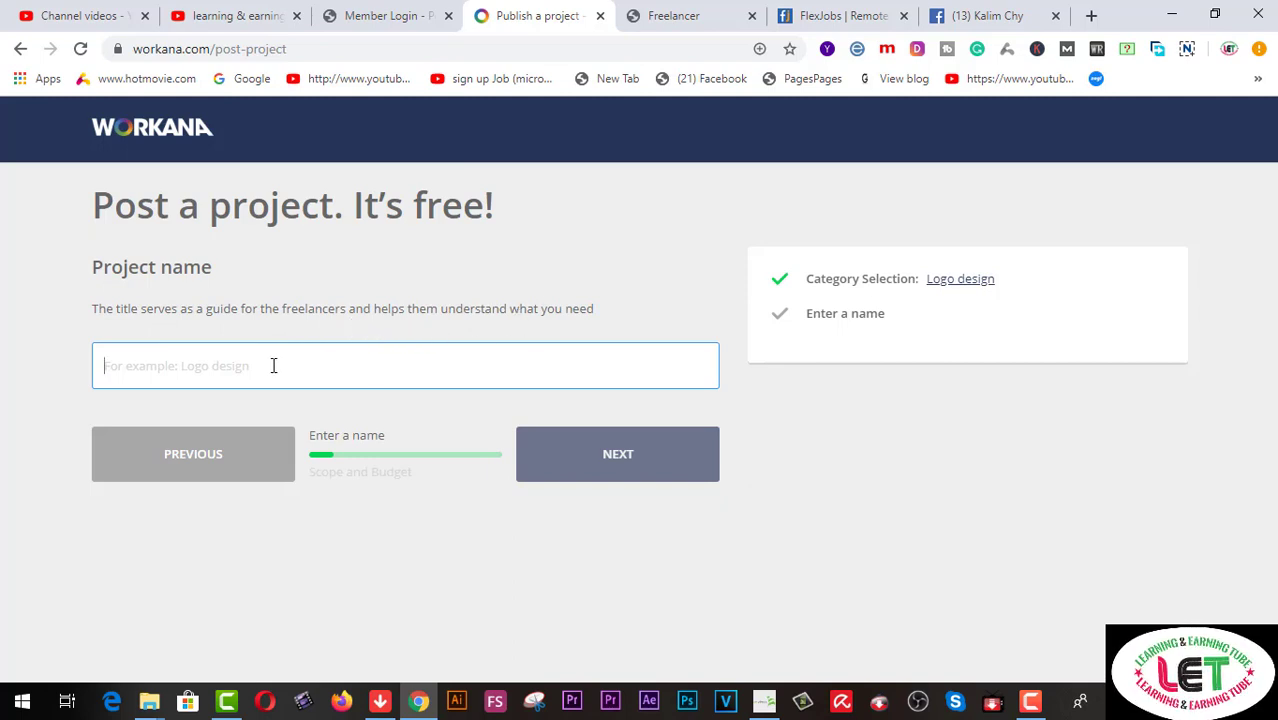
Name the project ANIMAL LOGO and set its budget to USD 100 - 250
type("AN")
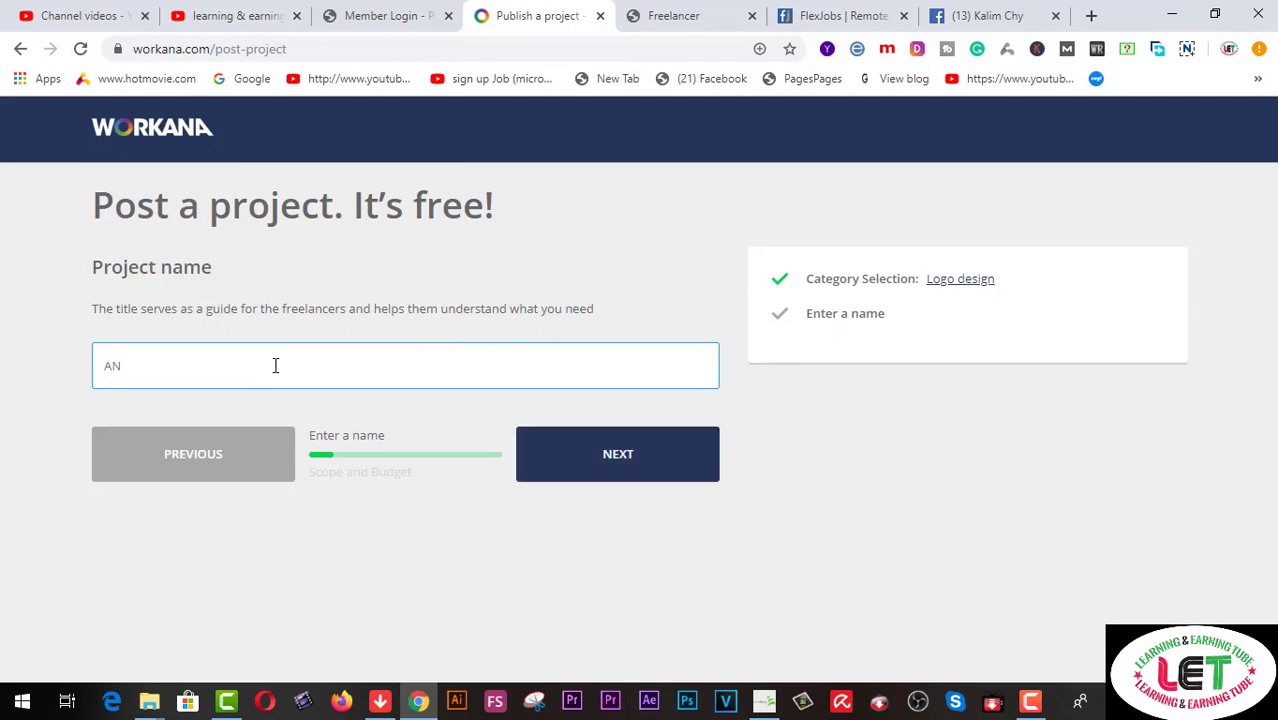
type("IMAL LOGO")
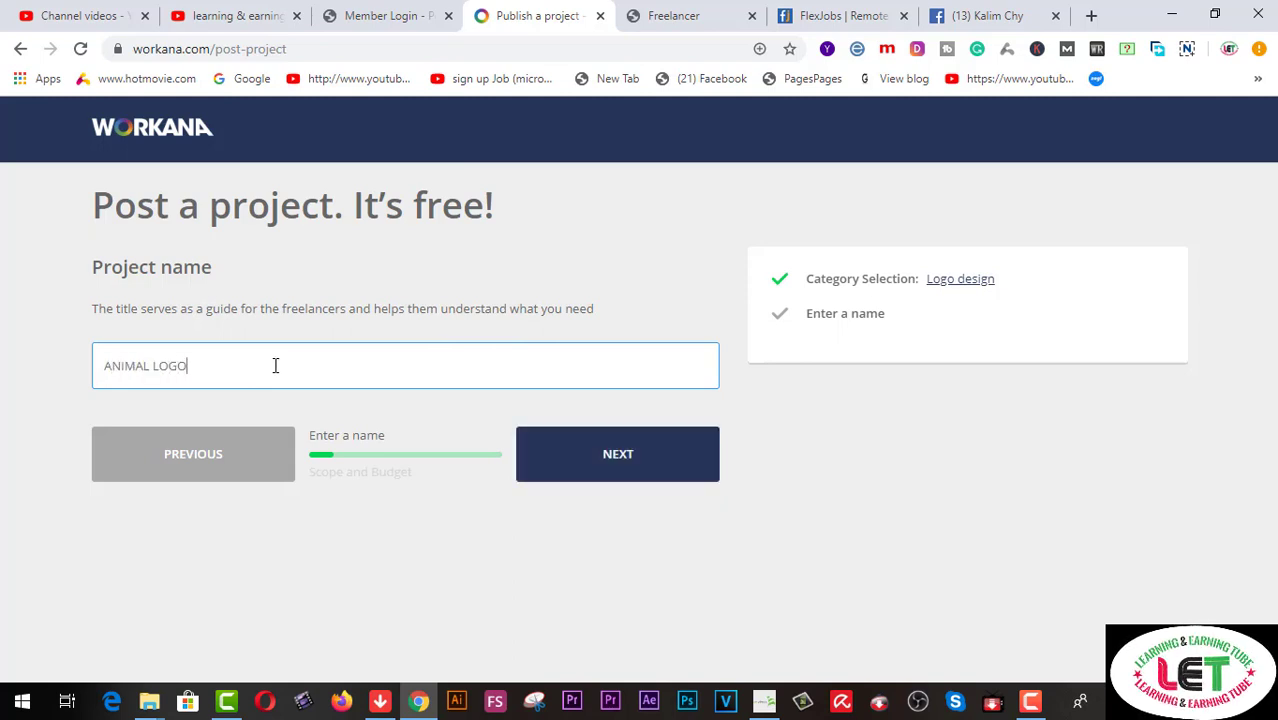
left_click(608, 457)
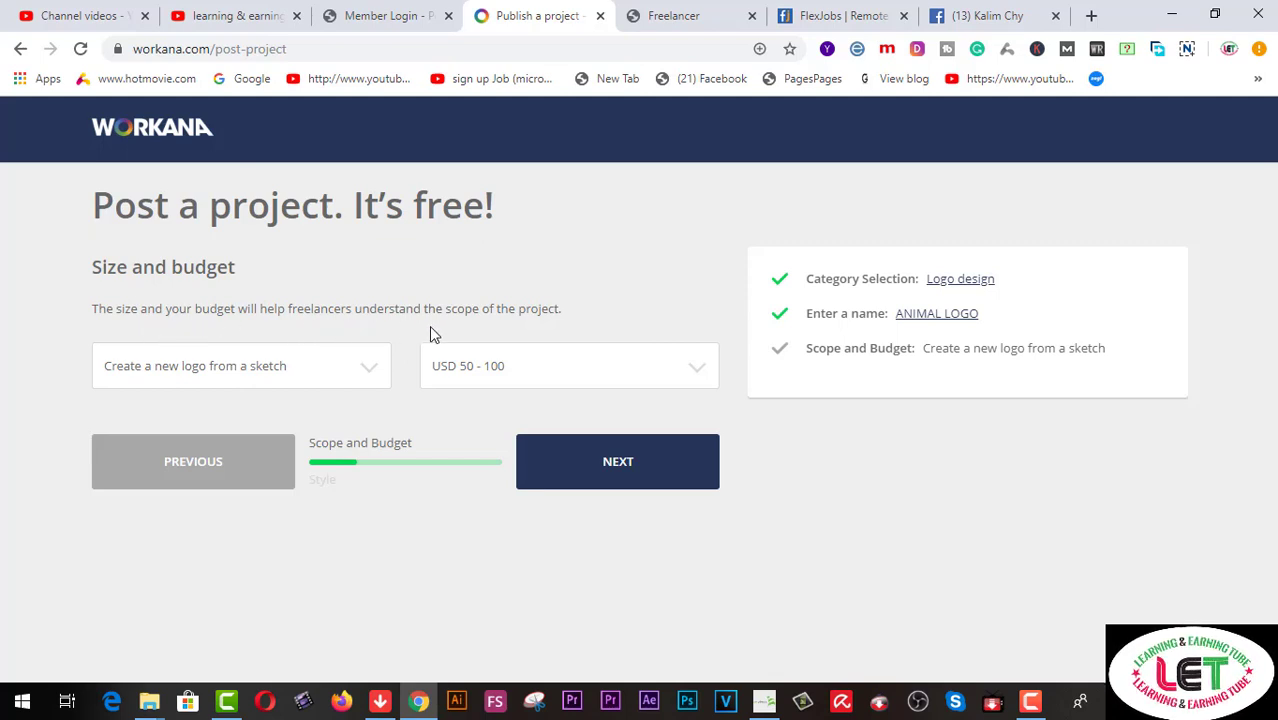
left_click(699, 371)
left_click(502, 432)
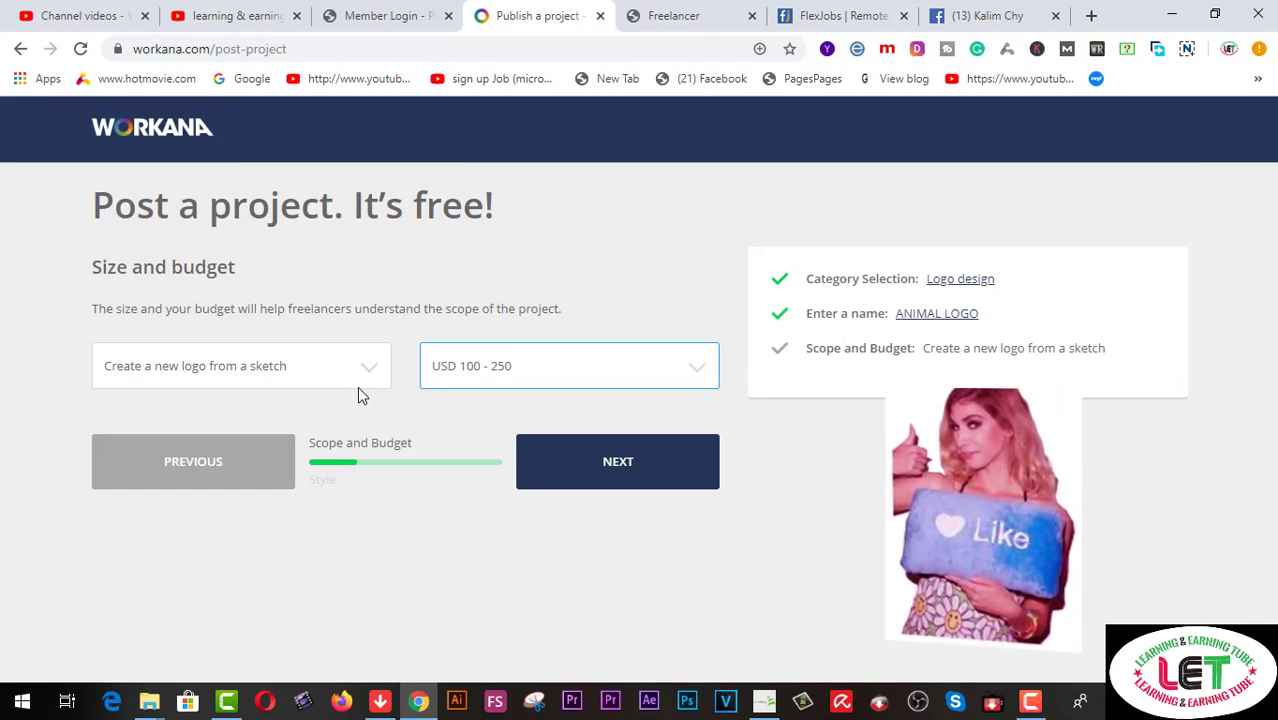
left_click(370, 375)
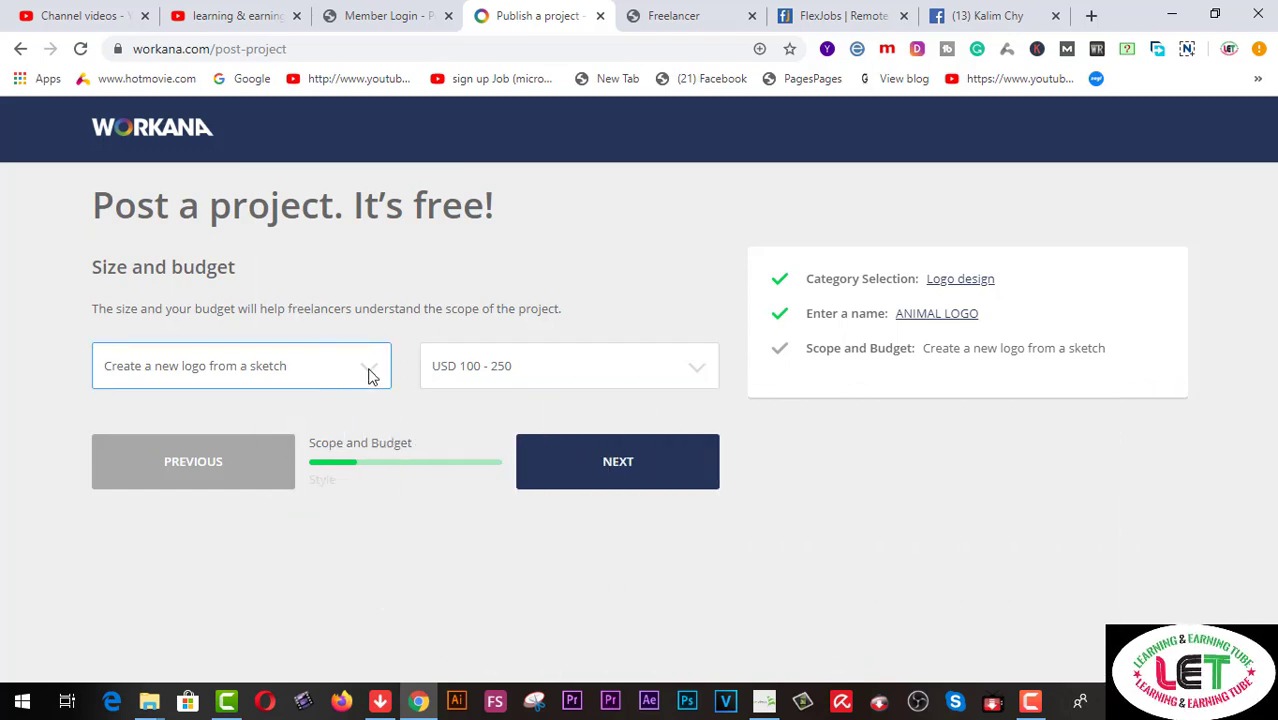
left_click(370, 375)
Set the scope to 'Create a new logo from scratch' and the logo style to Font-based
left_click(330, 434)
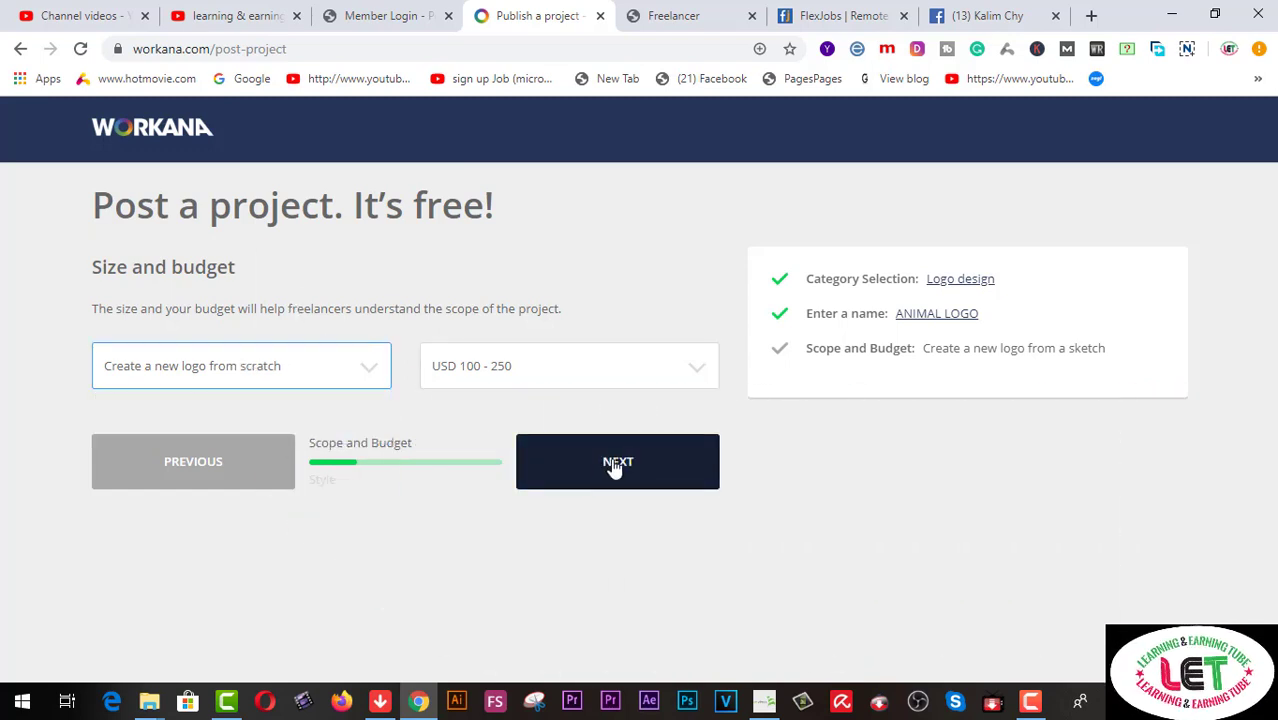
left_click(613, 465)
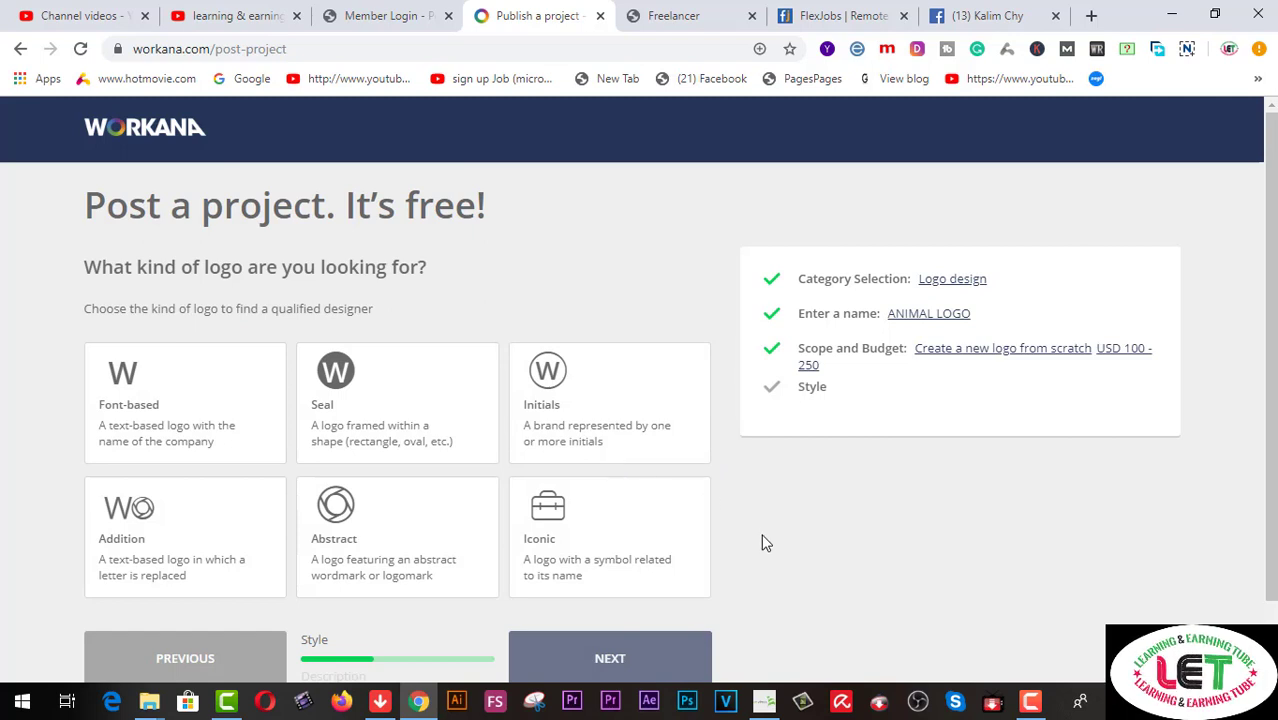
scroll(763, 535, "down", 1)
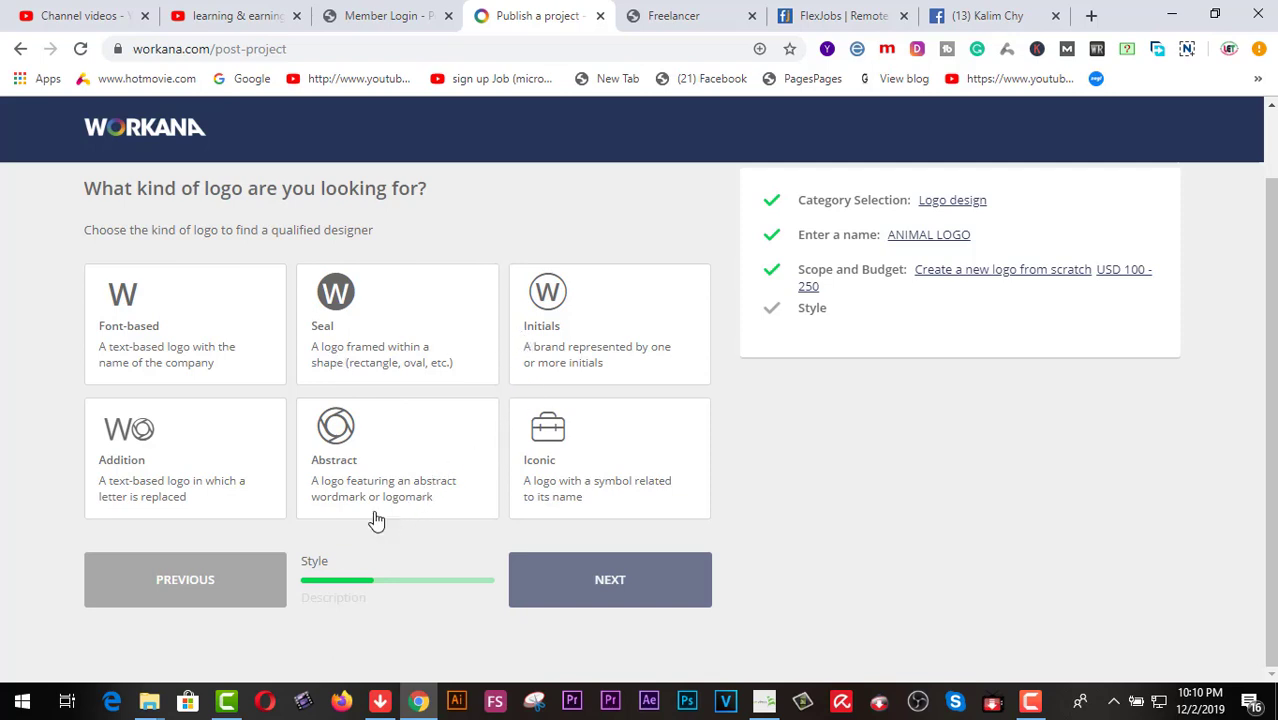
left_click(188, 358)
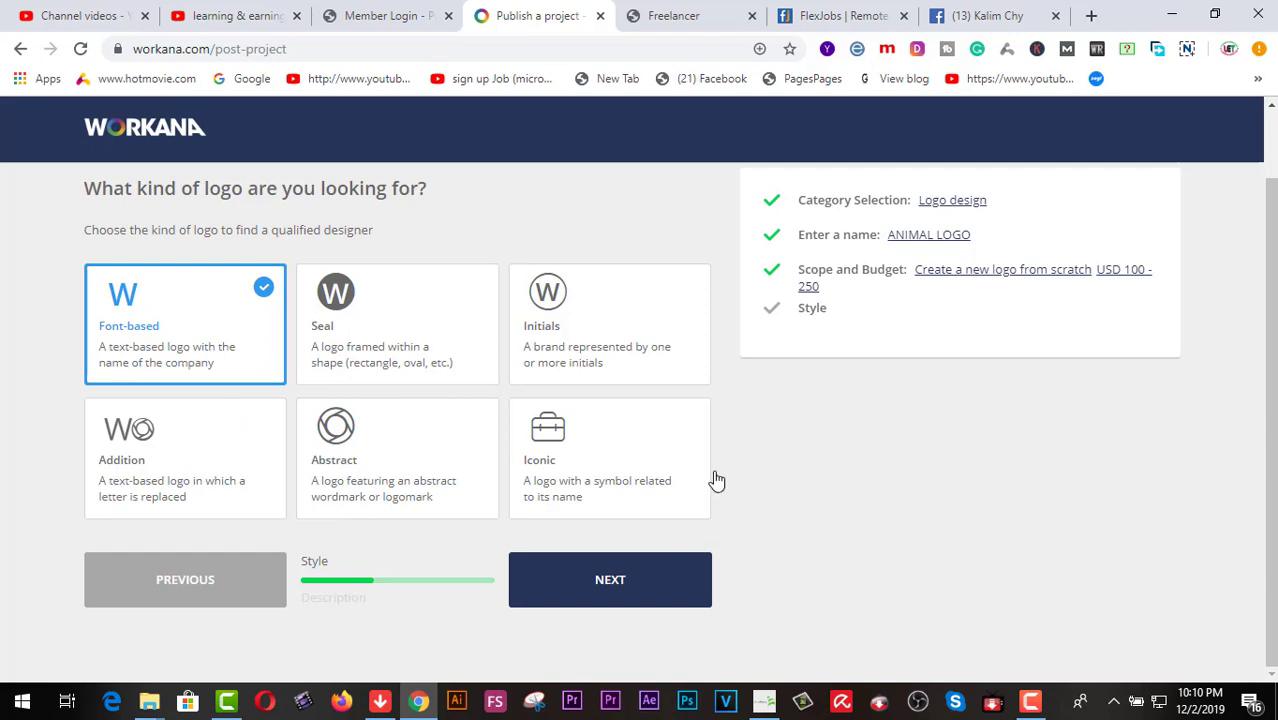
left_click(612, 582)
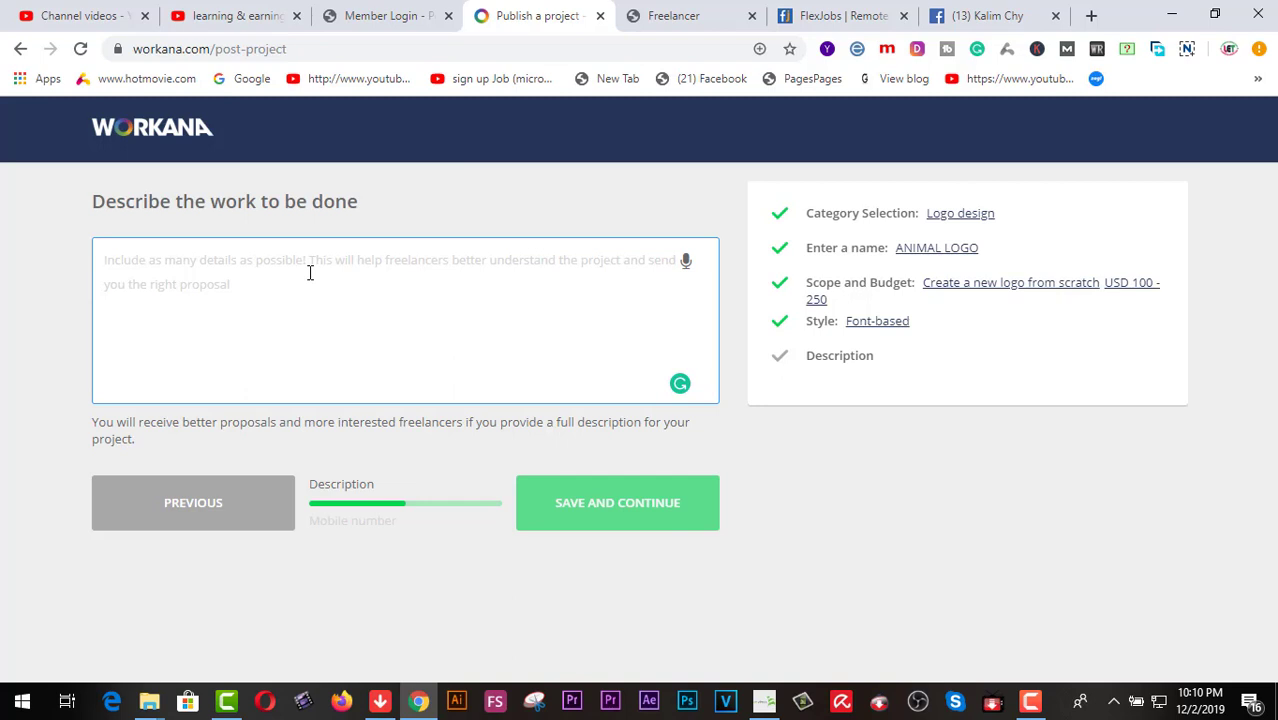
Save the description 'MUST FOLLOW THE JOB CRITERIA. DESIGN AN ANIMAL LOGO FOR OUR ANIMAL FIRM.'
type("MUST FOLLOW T")
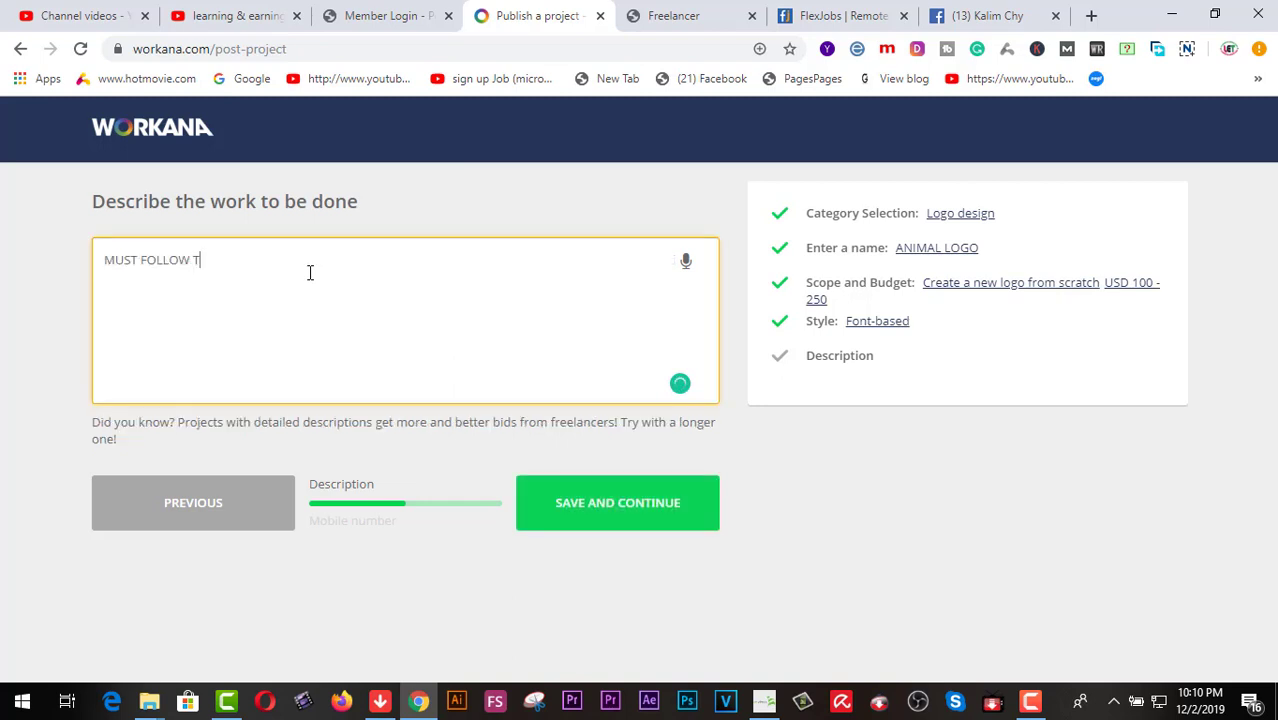
type("HE")
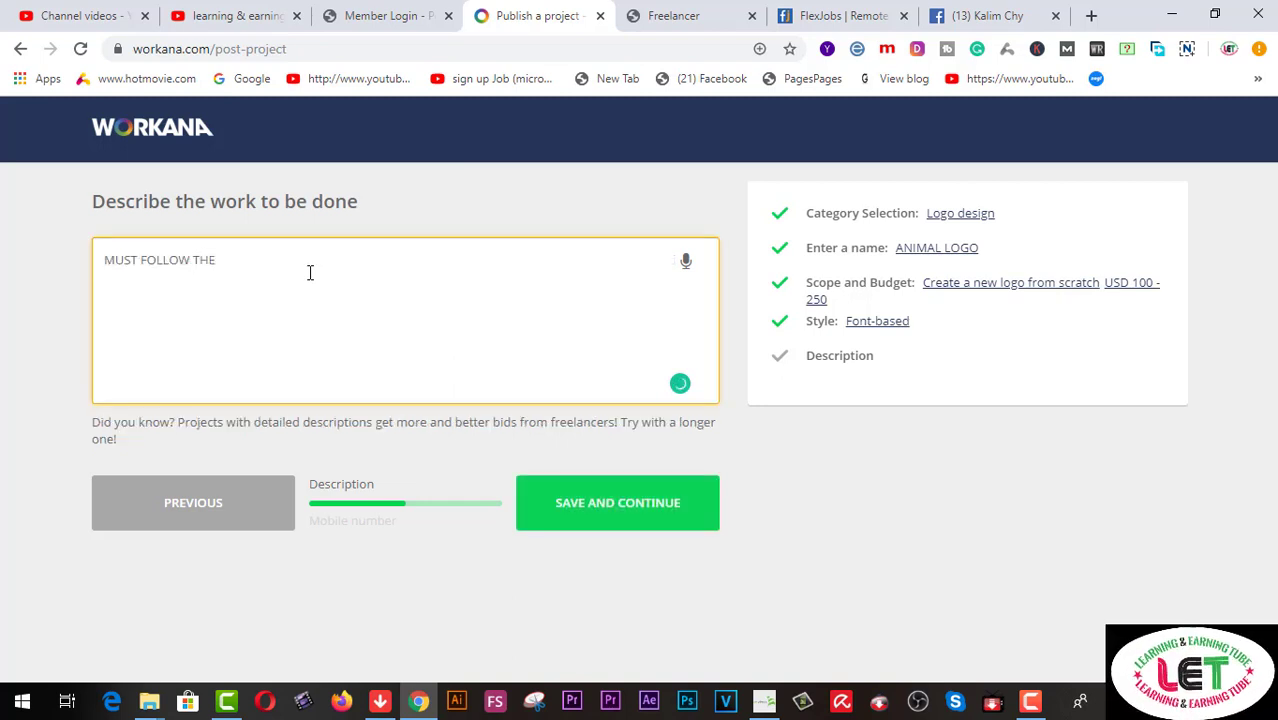
type(" JOB C")
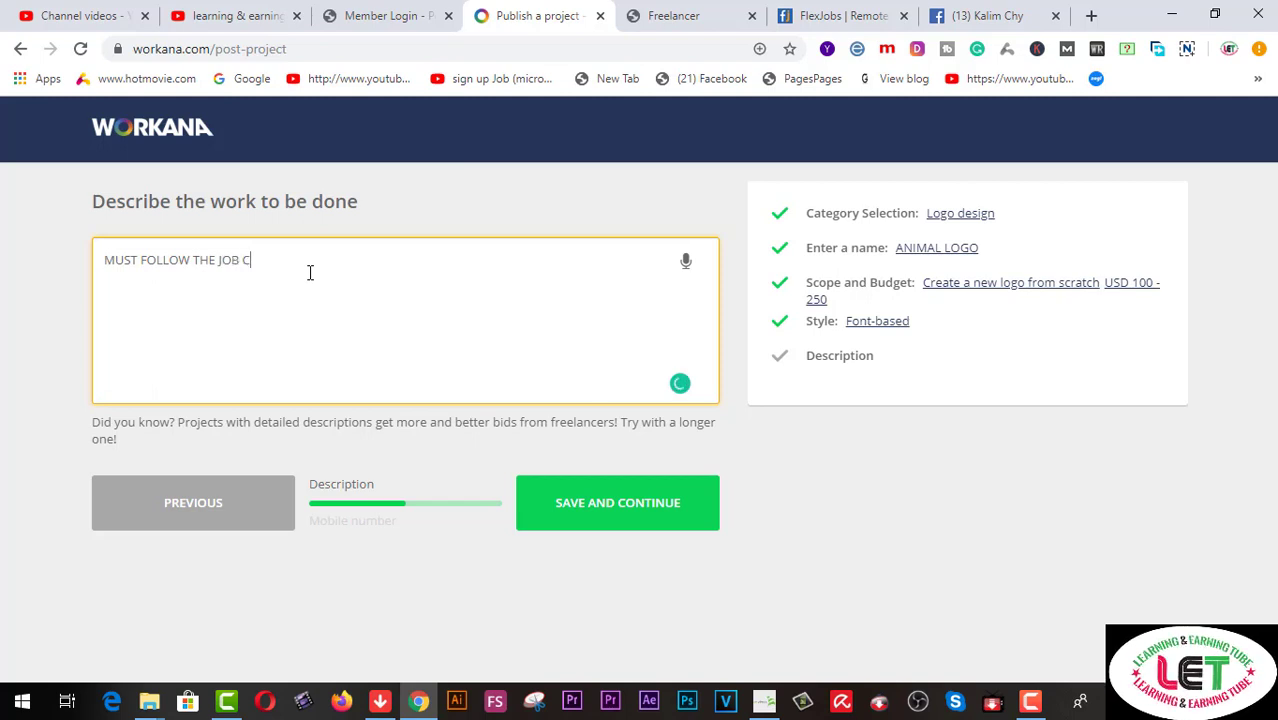
type("RITERIA")
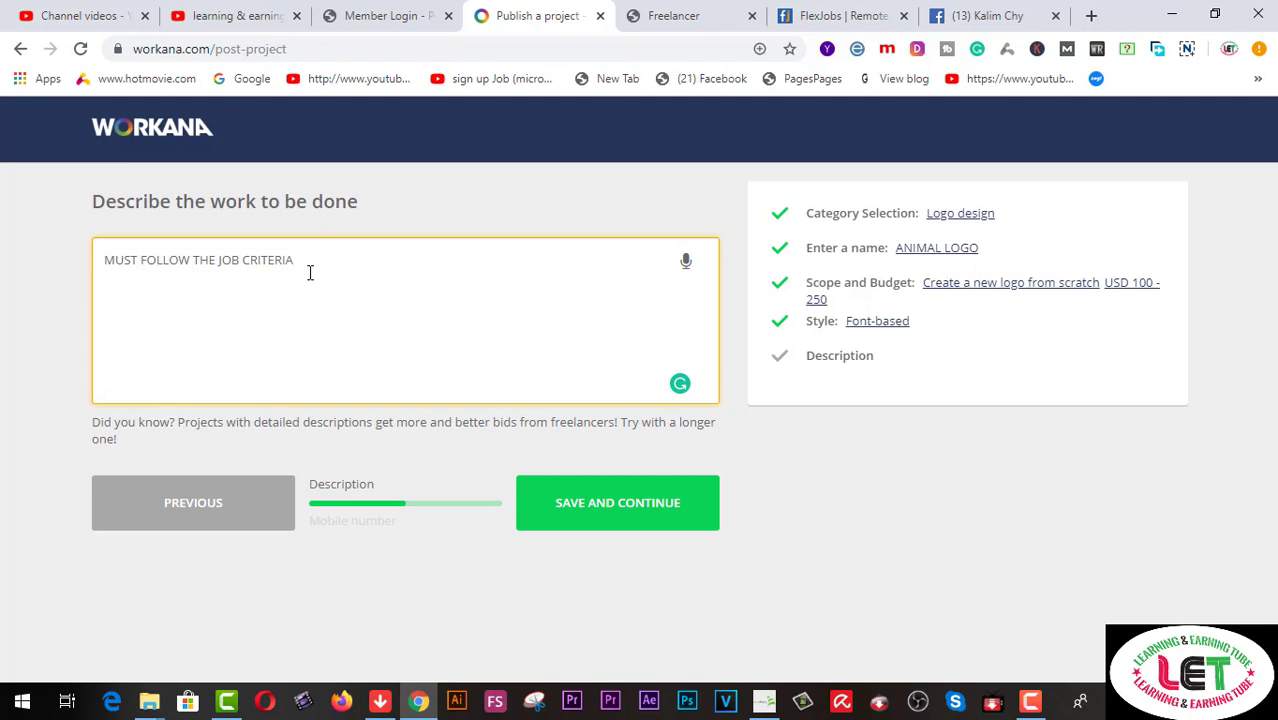
left_click(587, 501)
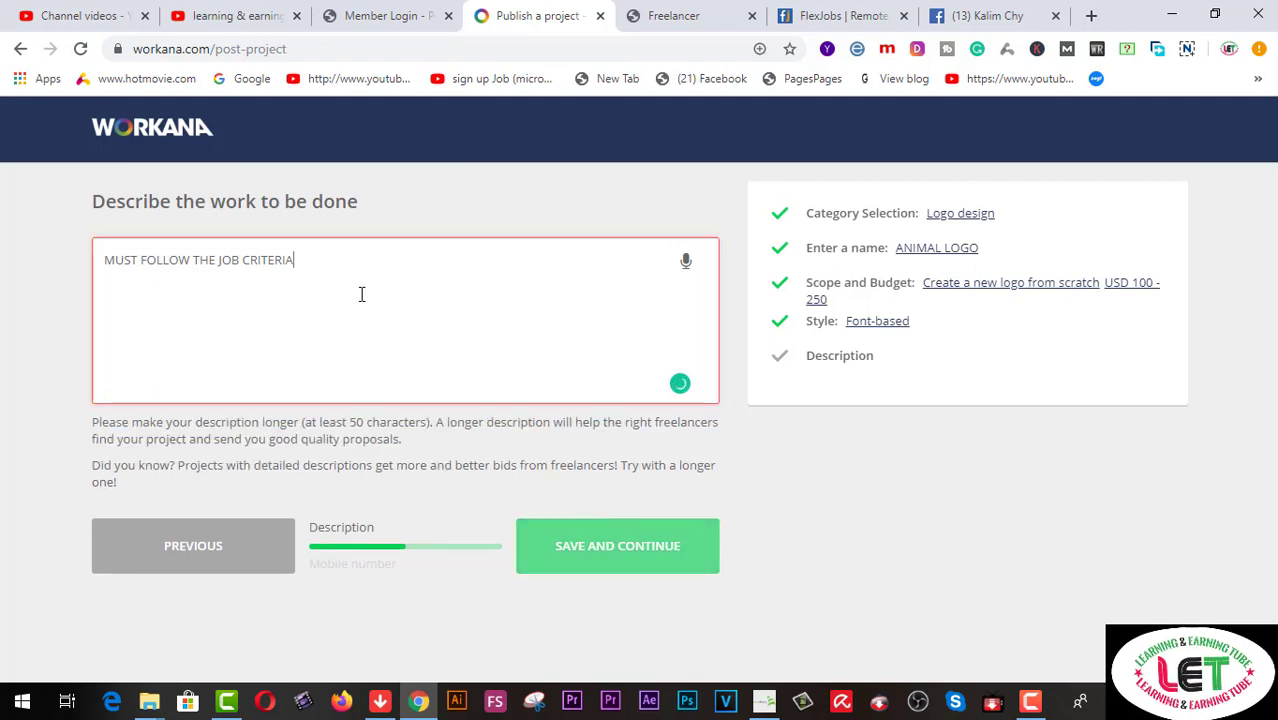
type(".")
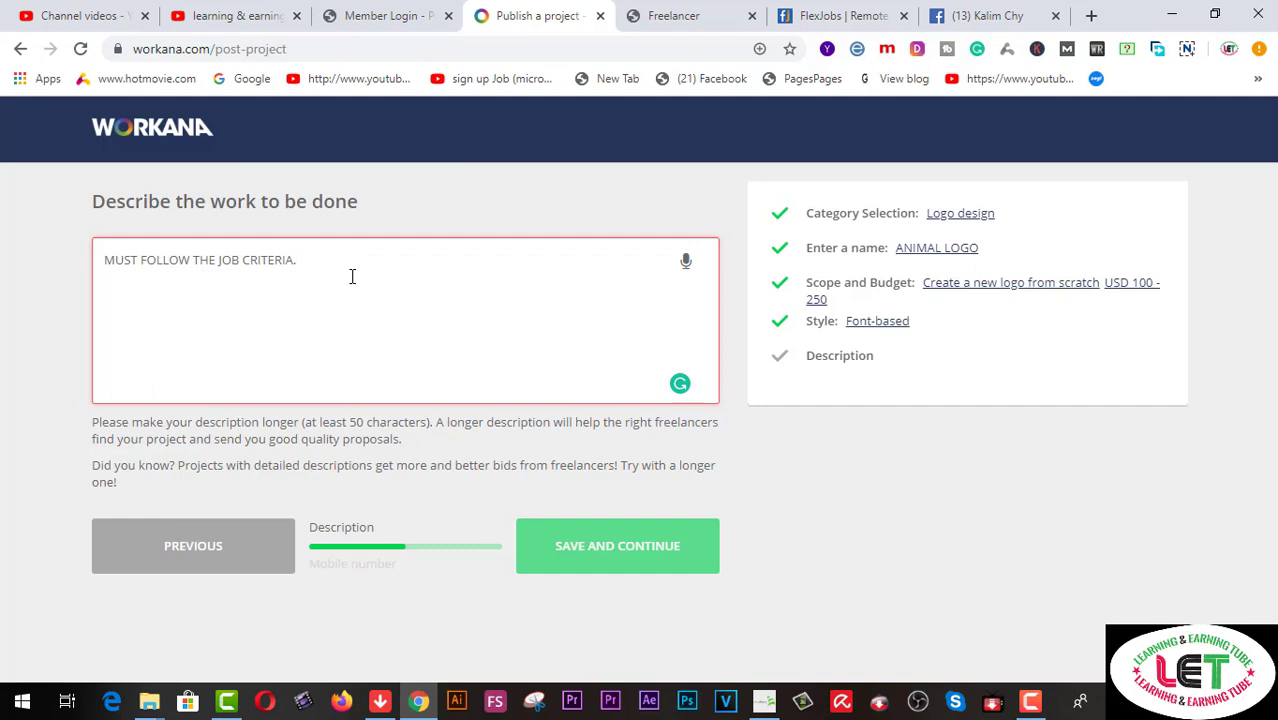
type("DESIGN AN ANIMAL LOGO FOR OUR ANIMAL FIRM.")
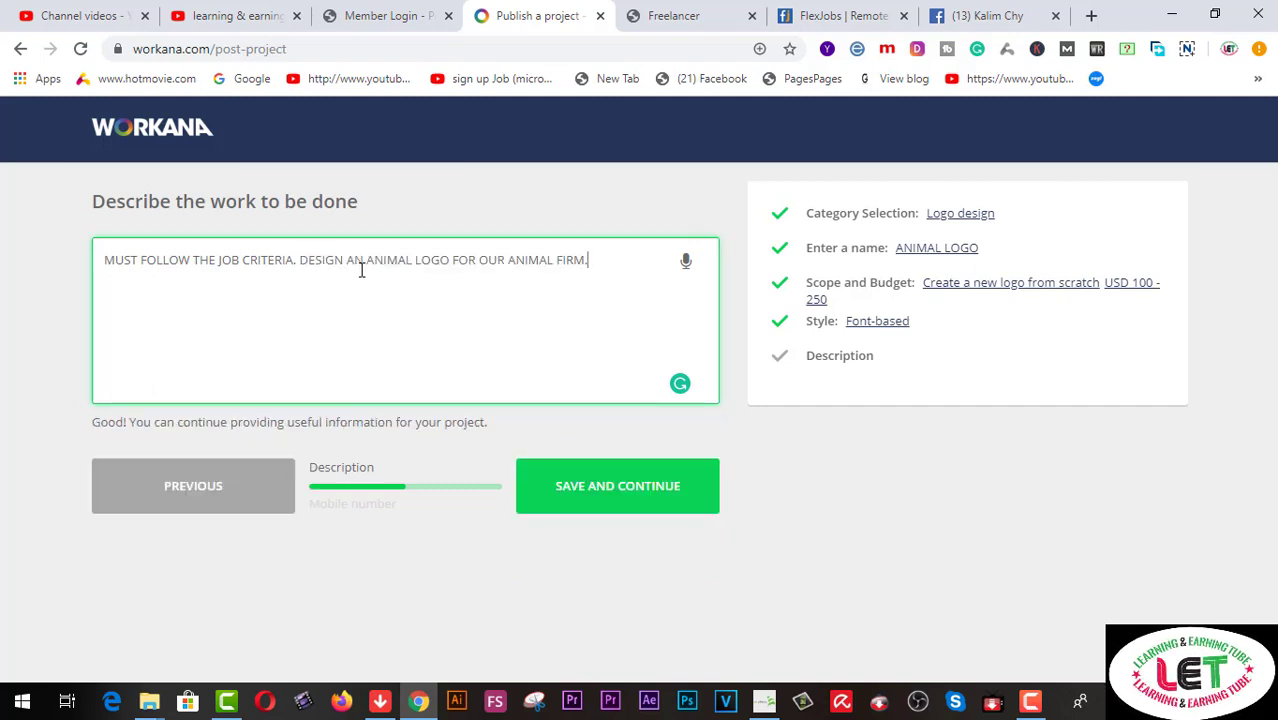
left_click(632, 497)
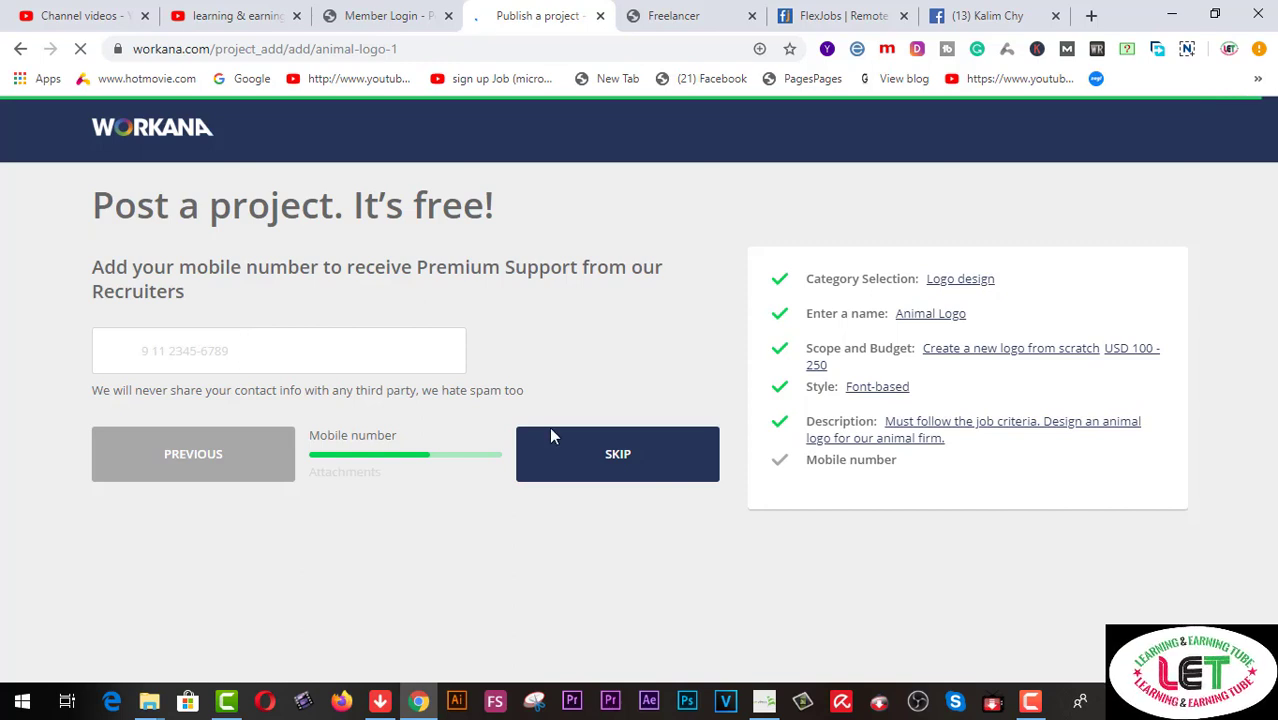
Skip both the mobile-number and reference-attachments steps, leaving them empty
left_click(614, 461)
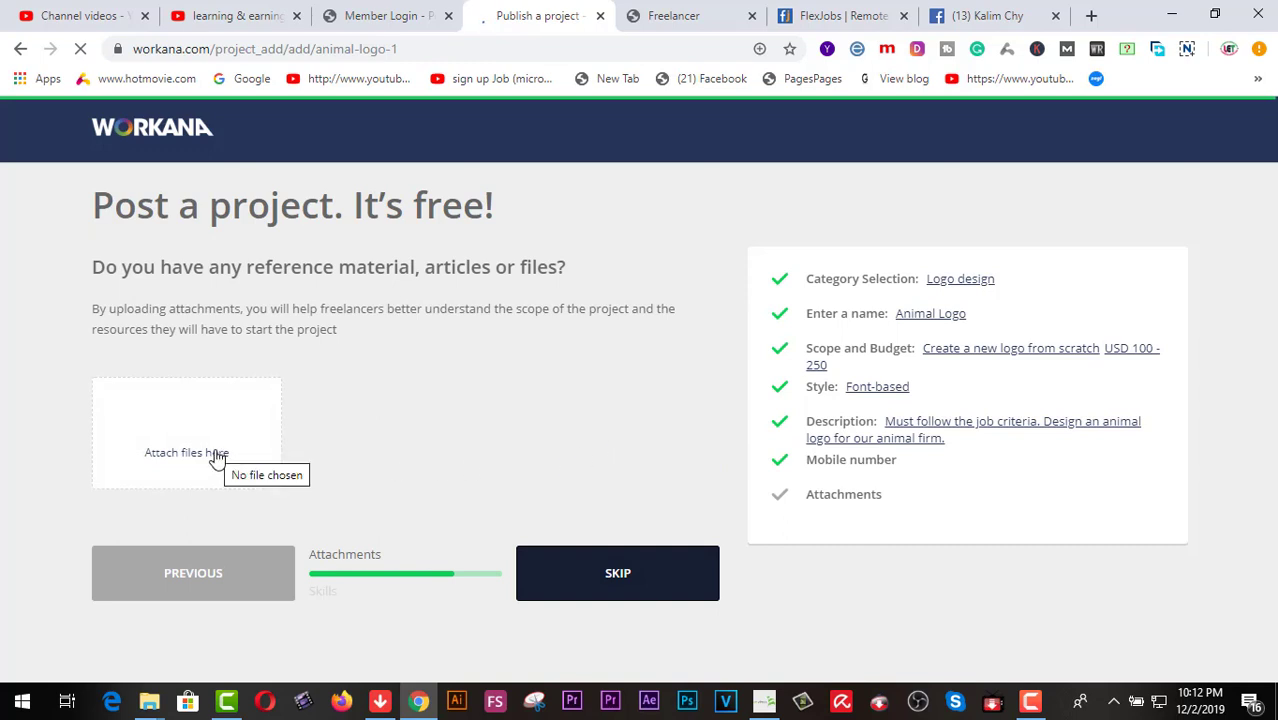
left_click(622, 582)
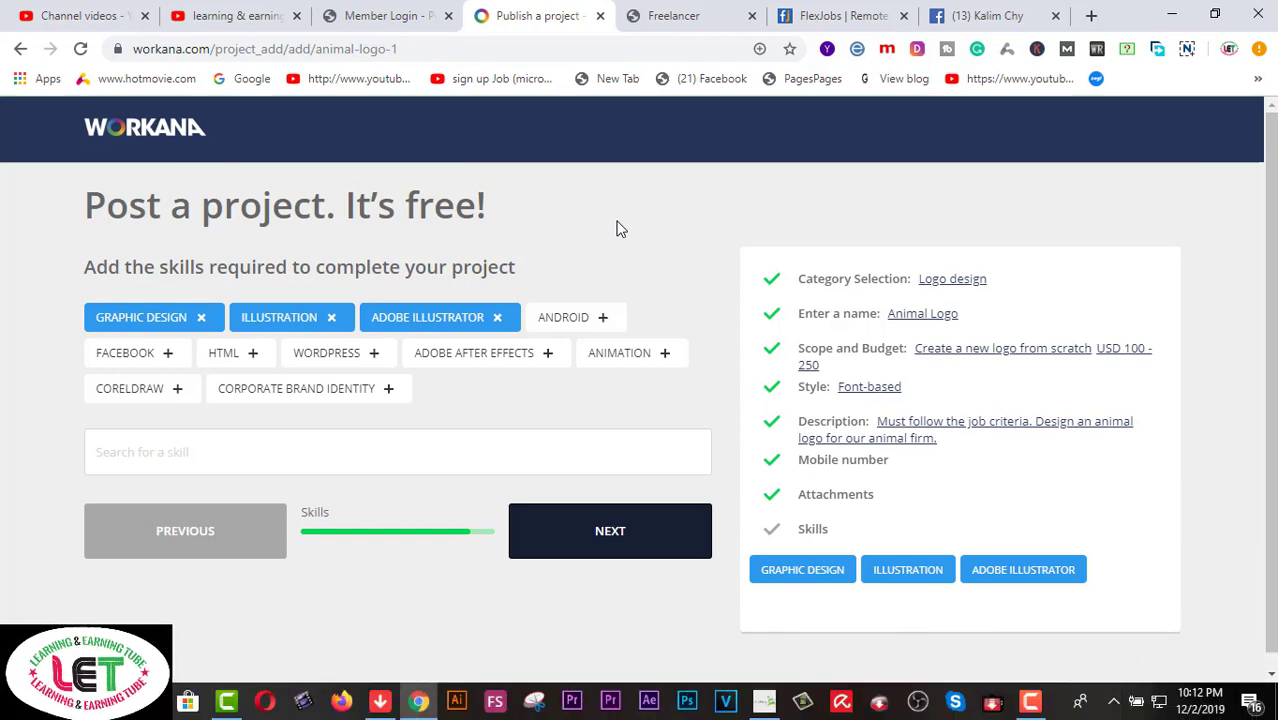
Add Adobe Photoshop and Art and Illustration as required skills and submit the skill list
left_click(175, 452)
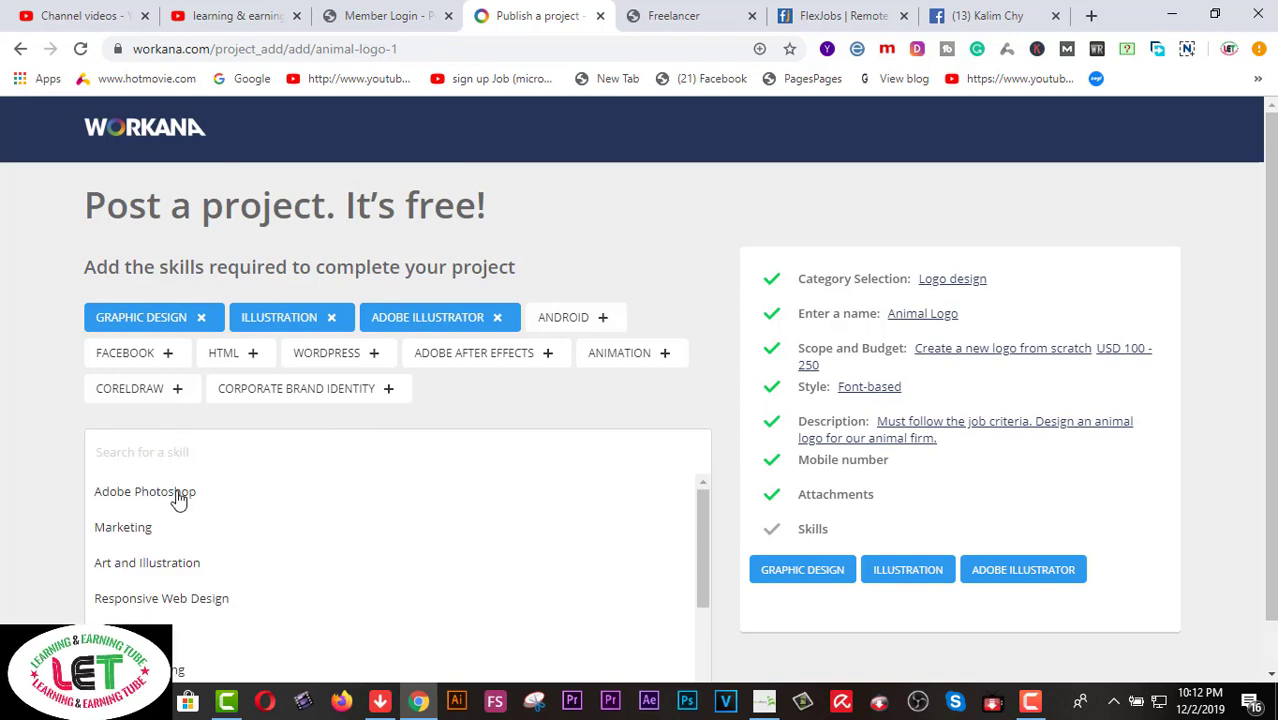
left_click(174, 493)
scroll(214, 485, "down", 1)
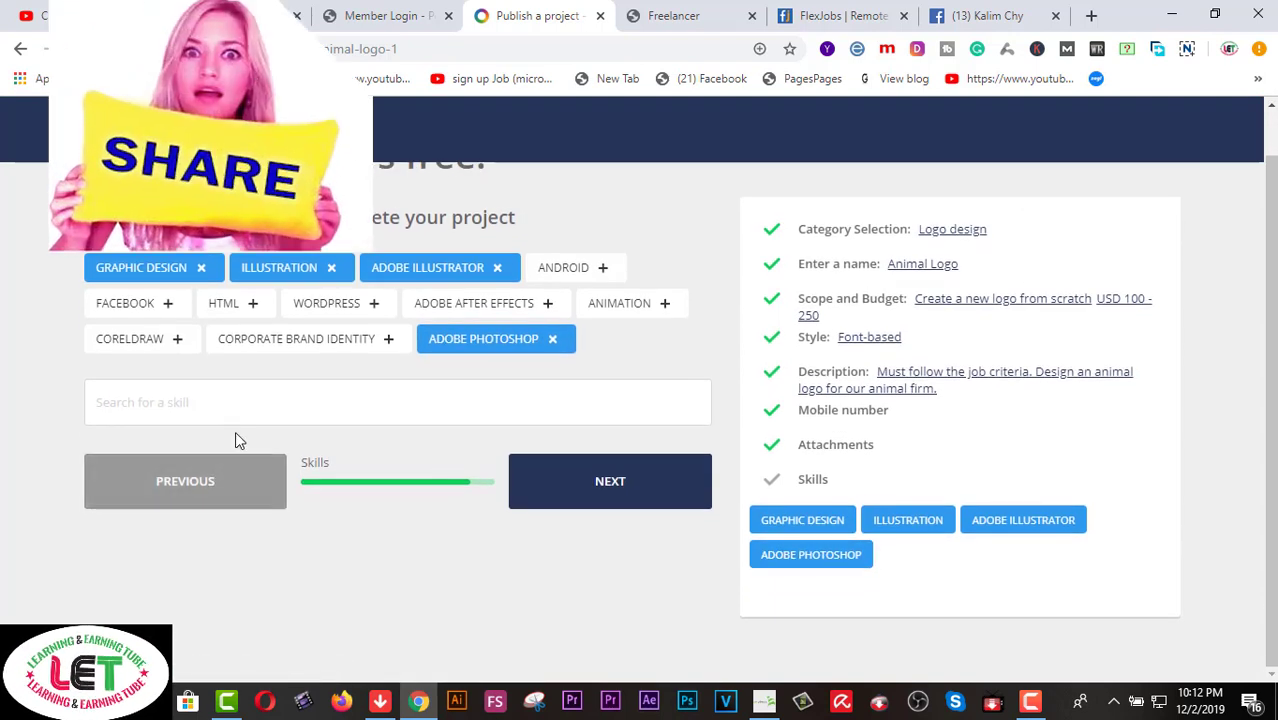
left_click(209, 403)
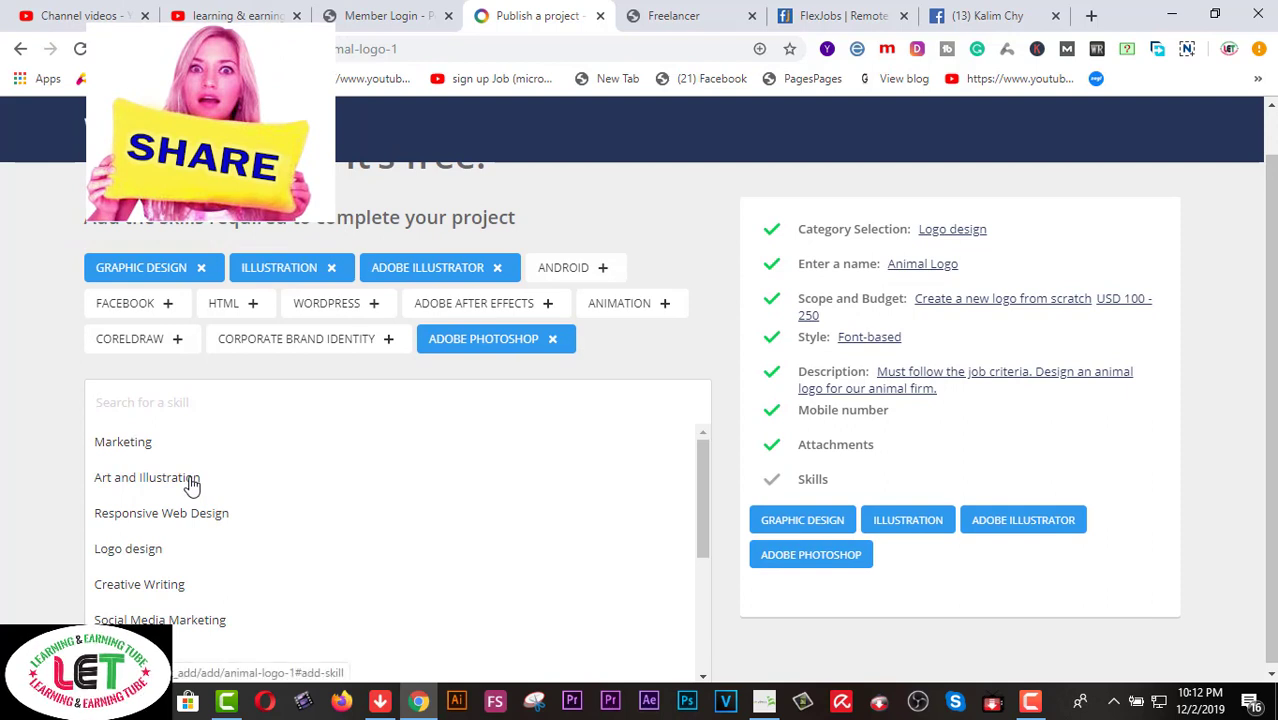
left_click(191, 481)
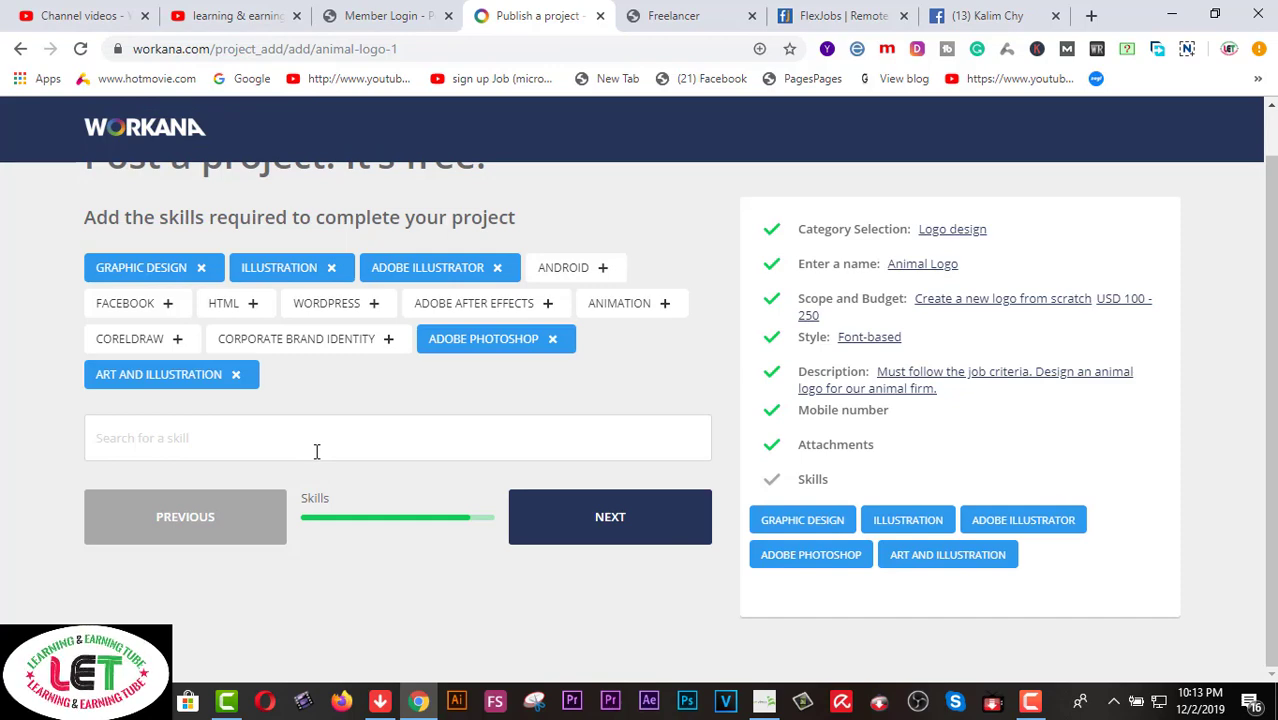
left_click(612, 516)
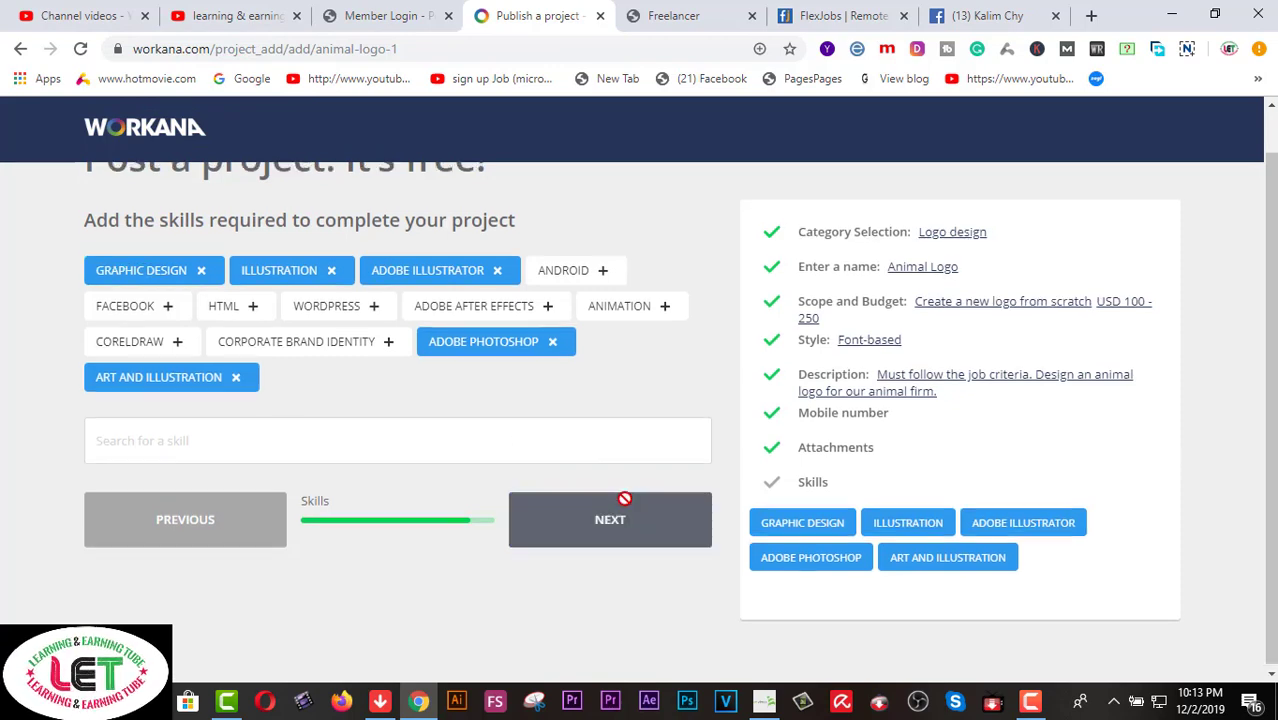
scroll(659, 434, "down", 1)
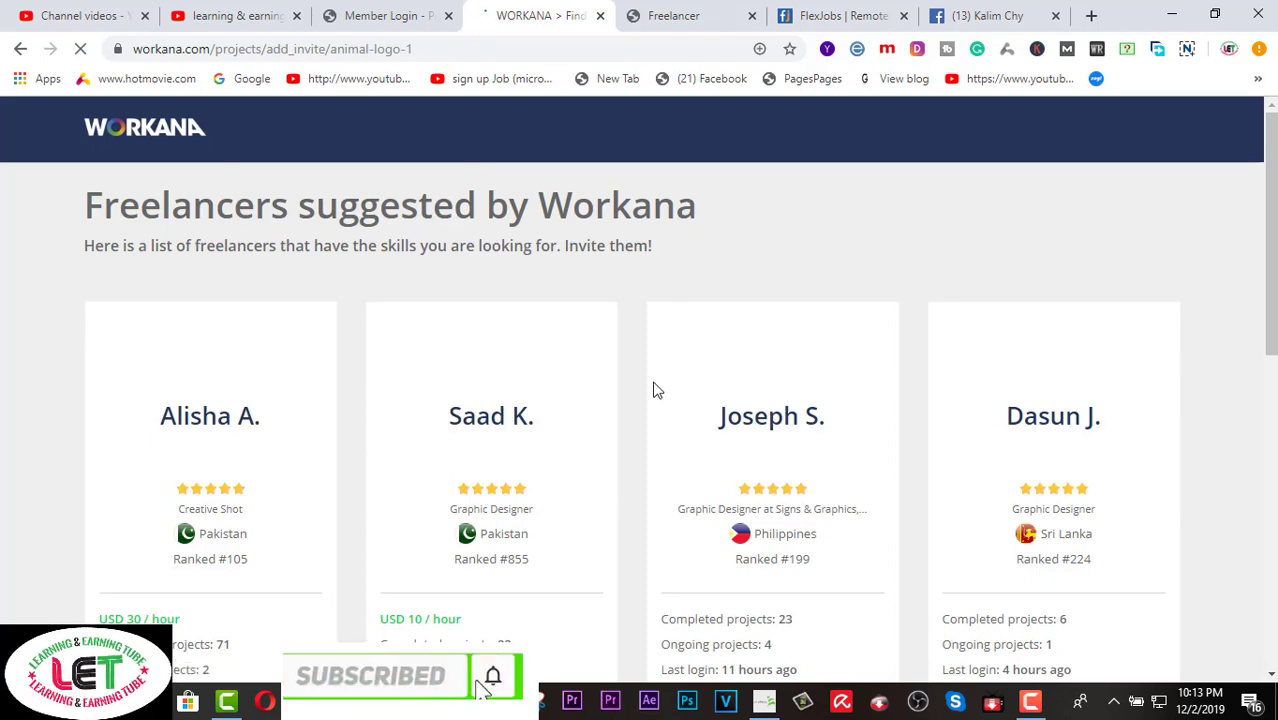
Scroll through the suggested freelancers for the ANIMAL LOGO project to reach publishing
scroll(654, 389, "down", 3)
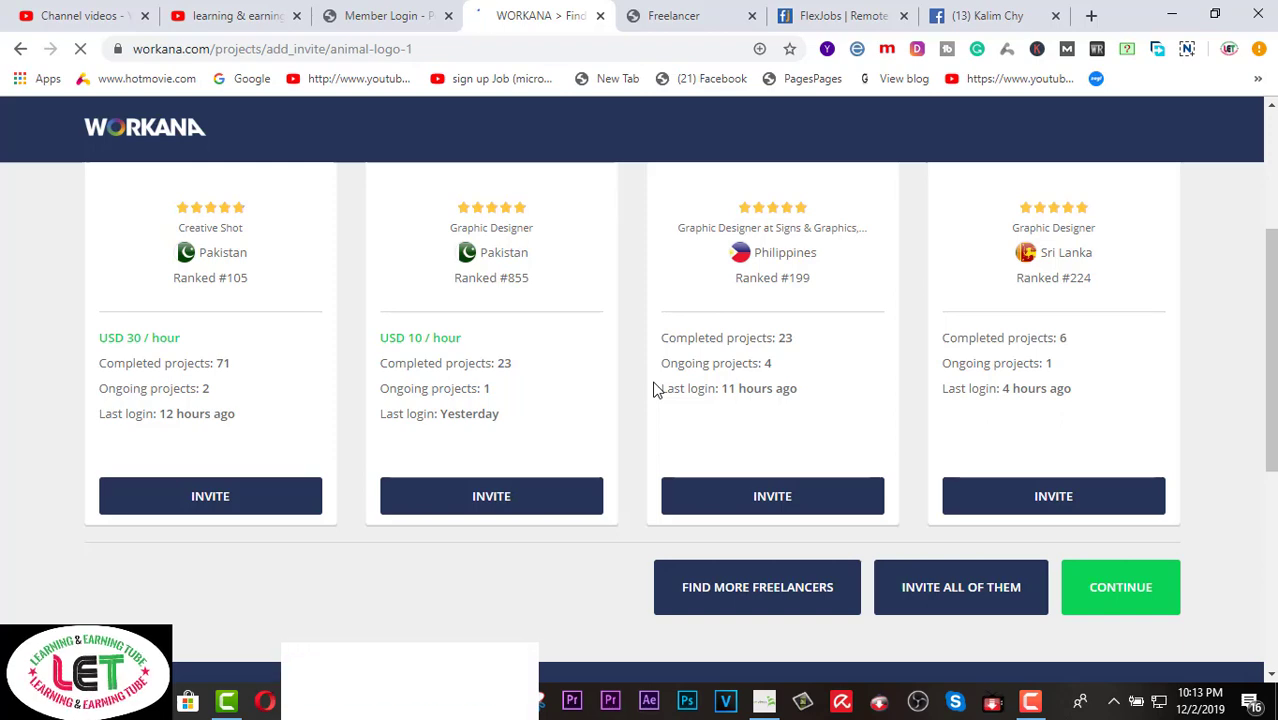
scroll(654, 389, "down", 2)
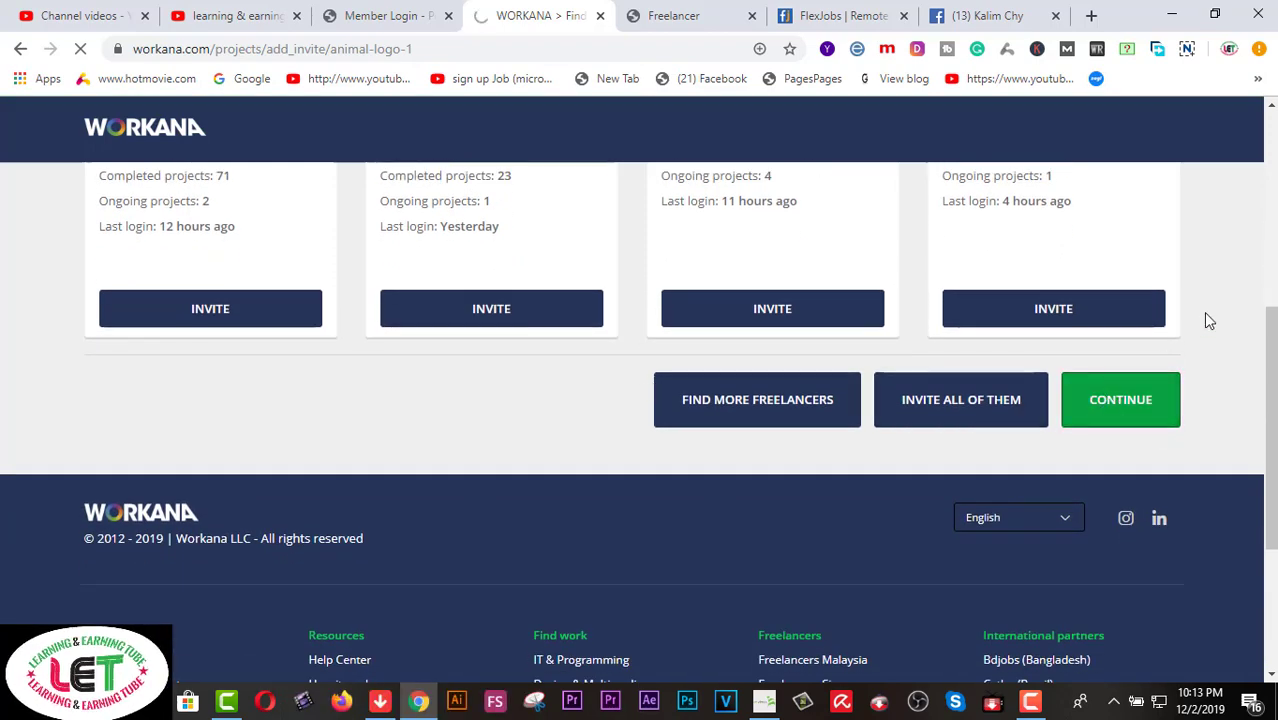
scroll(1204, 322, "up", 4)
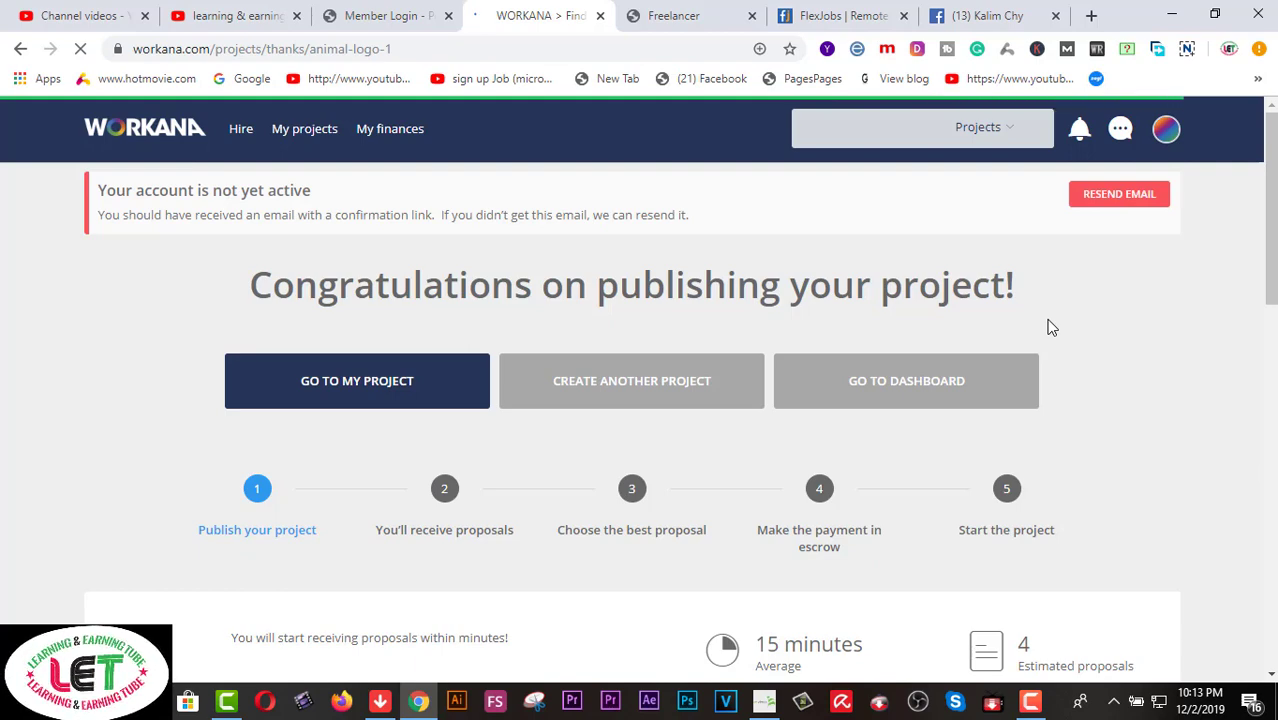
Read the congratulations page's 4-proposal estimate and tips, then go to the learning & earning tube tab
scroll(1050, 327, "down", 3)
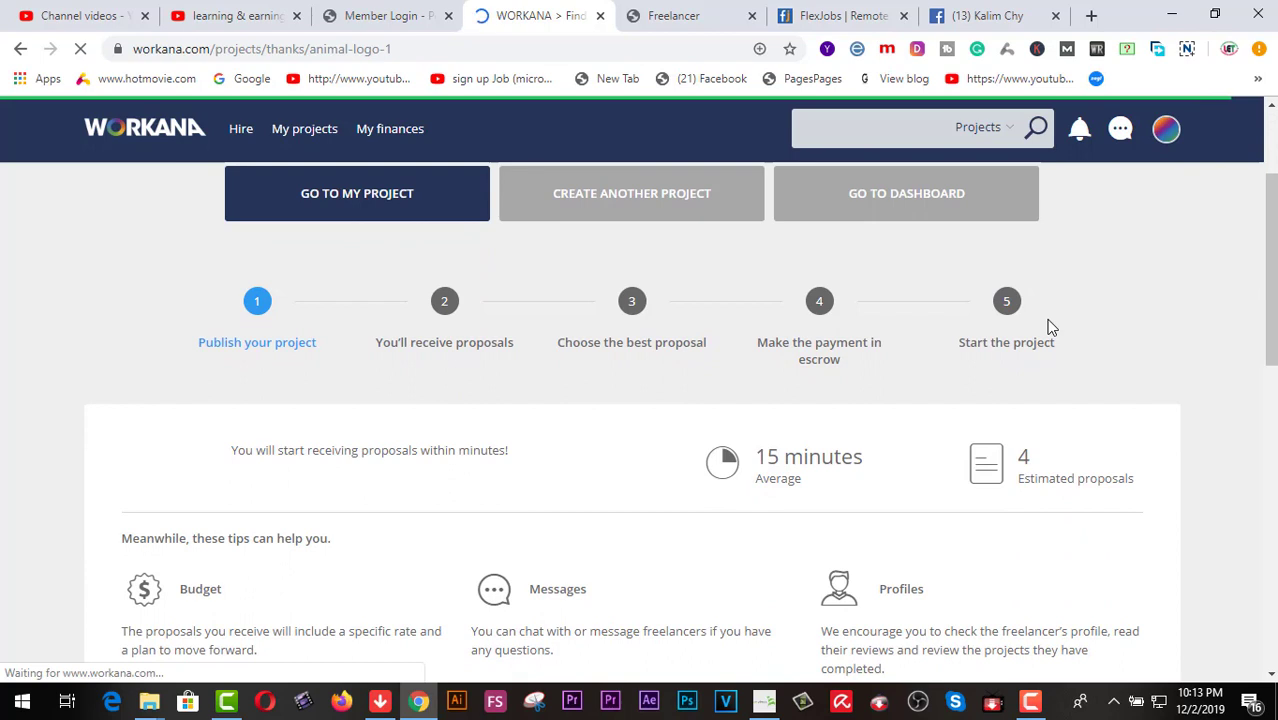
scroll(1050, 327, "down", 1)
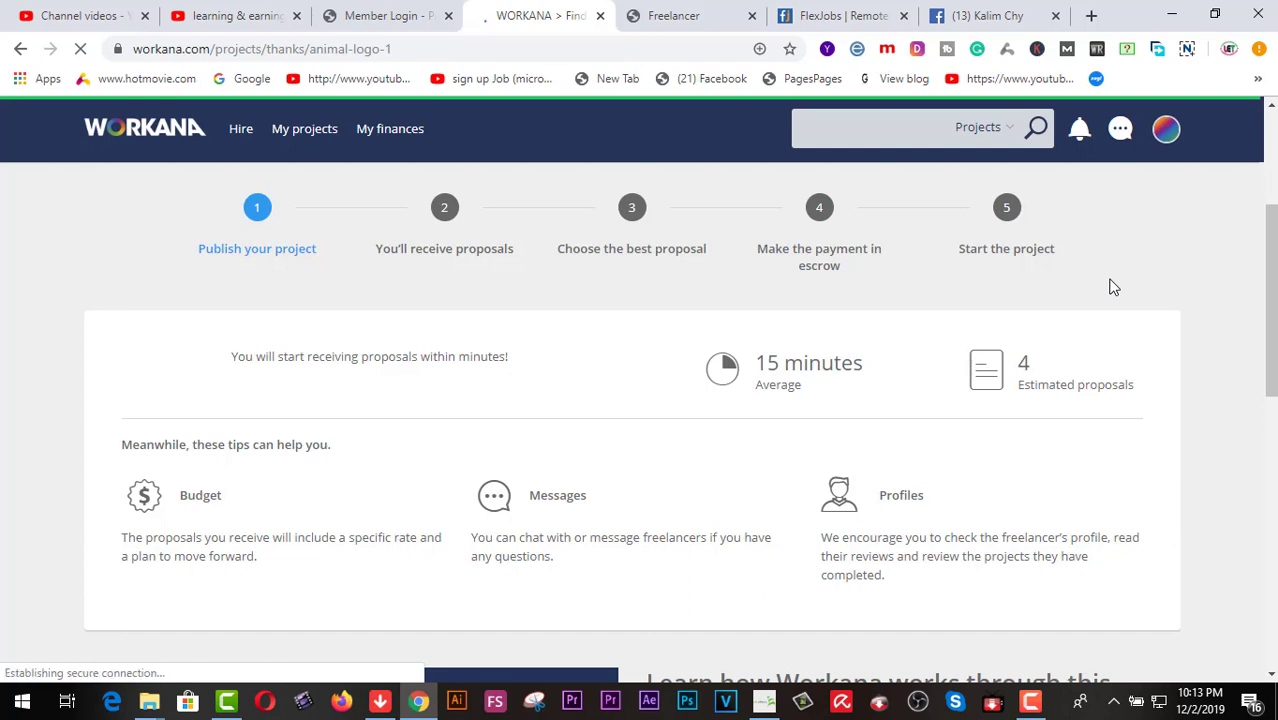
scroll(1105, 288, "down", 2)
scroll(1106, 289, "down", 2)
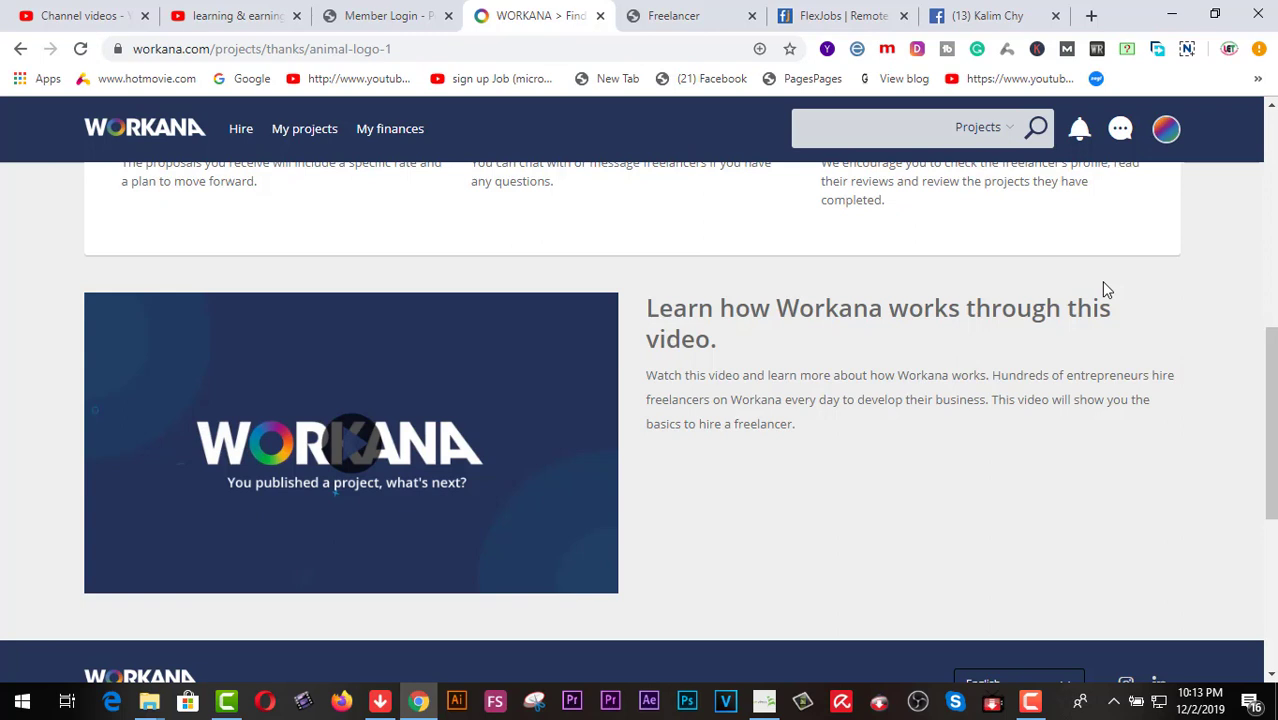
scroll(1105, 289, "up", 3)
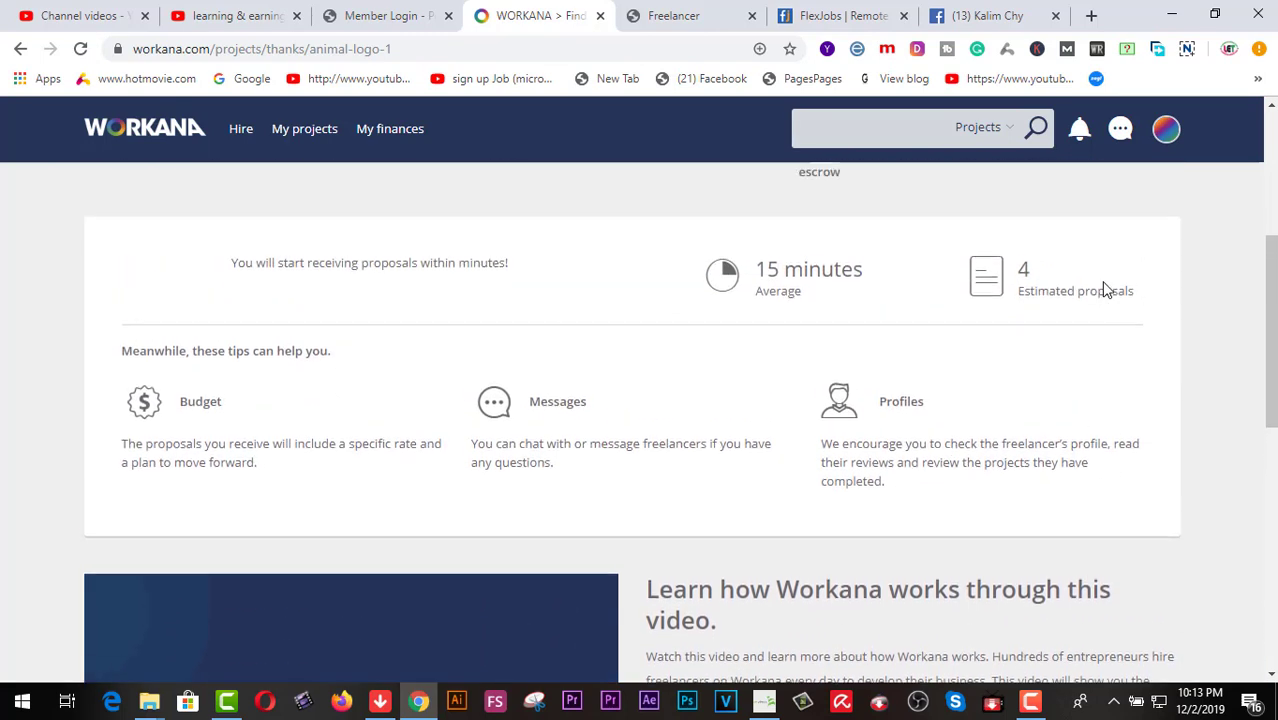
scroll(1107, 289, "up", 2)
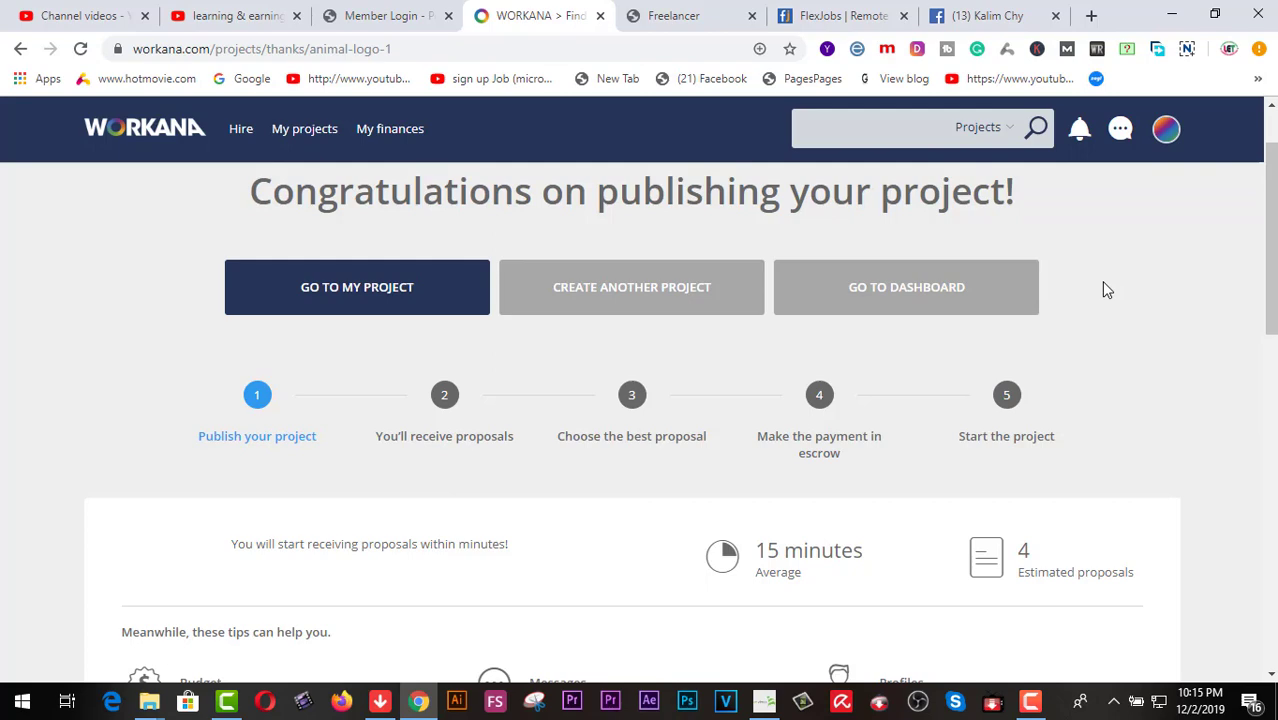
left_click(222, 16)
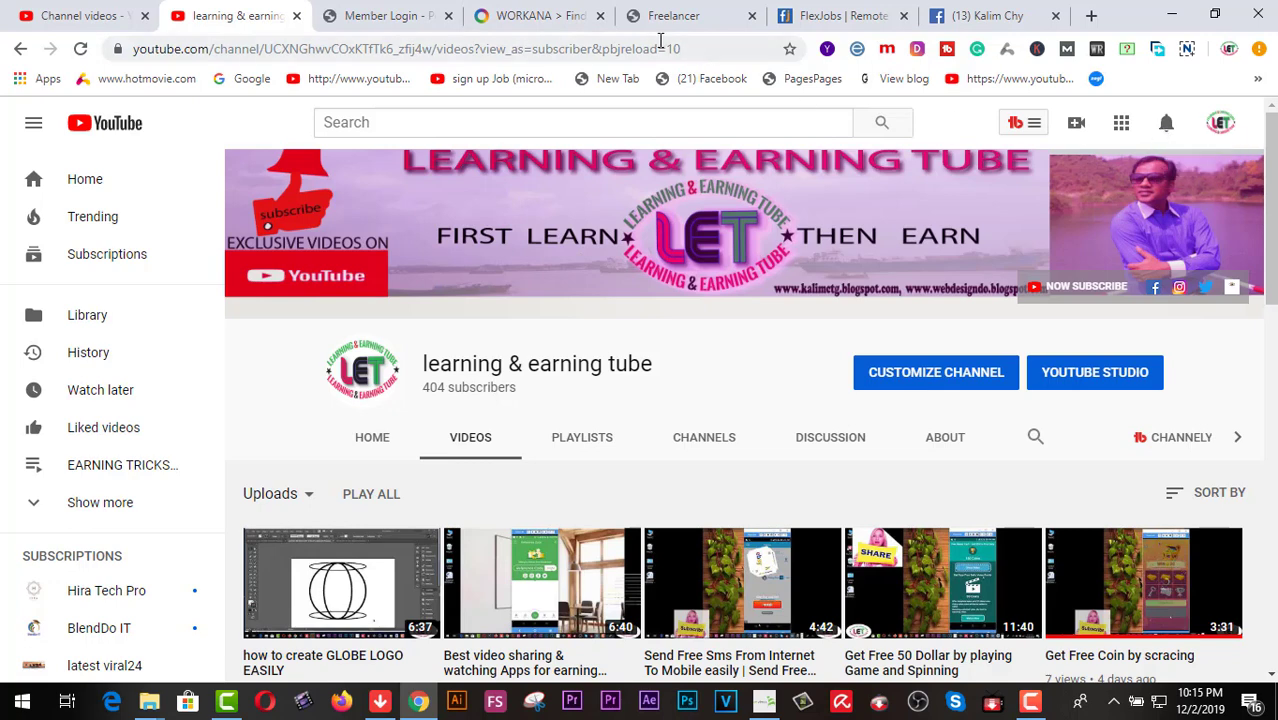
left_click(538, 24)
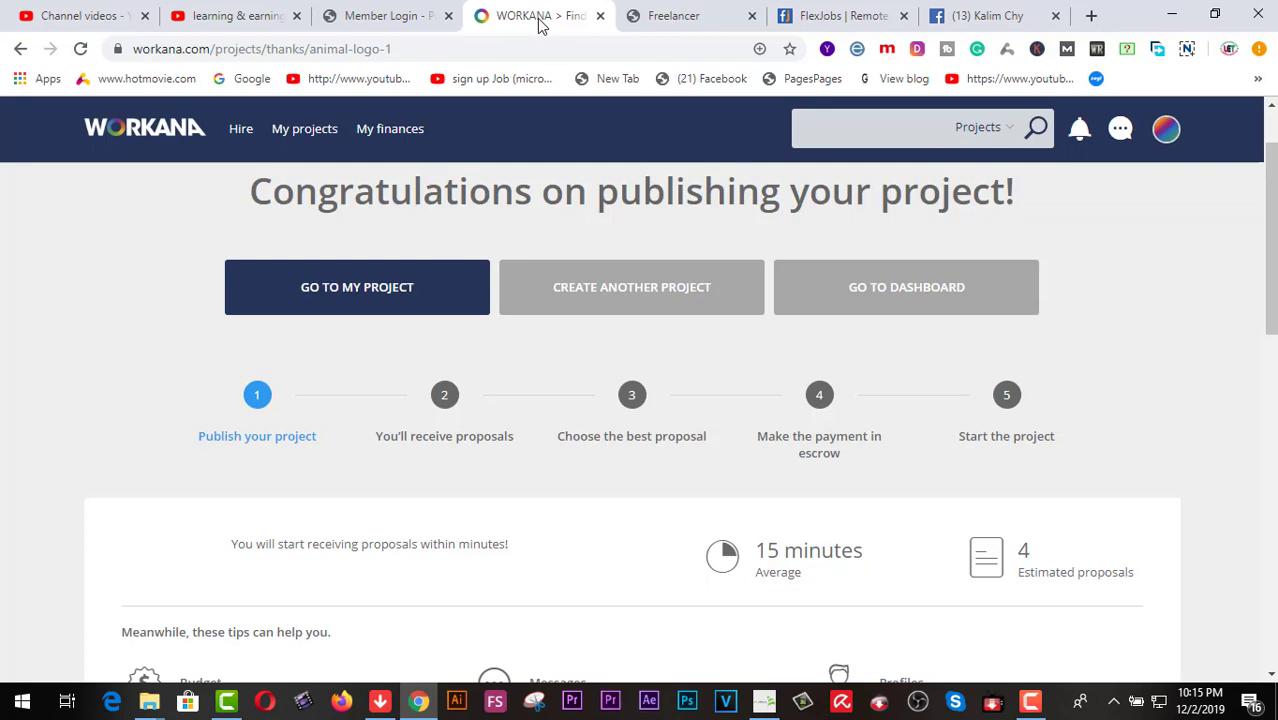
left_click(249, 20)
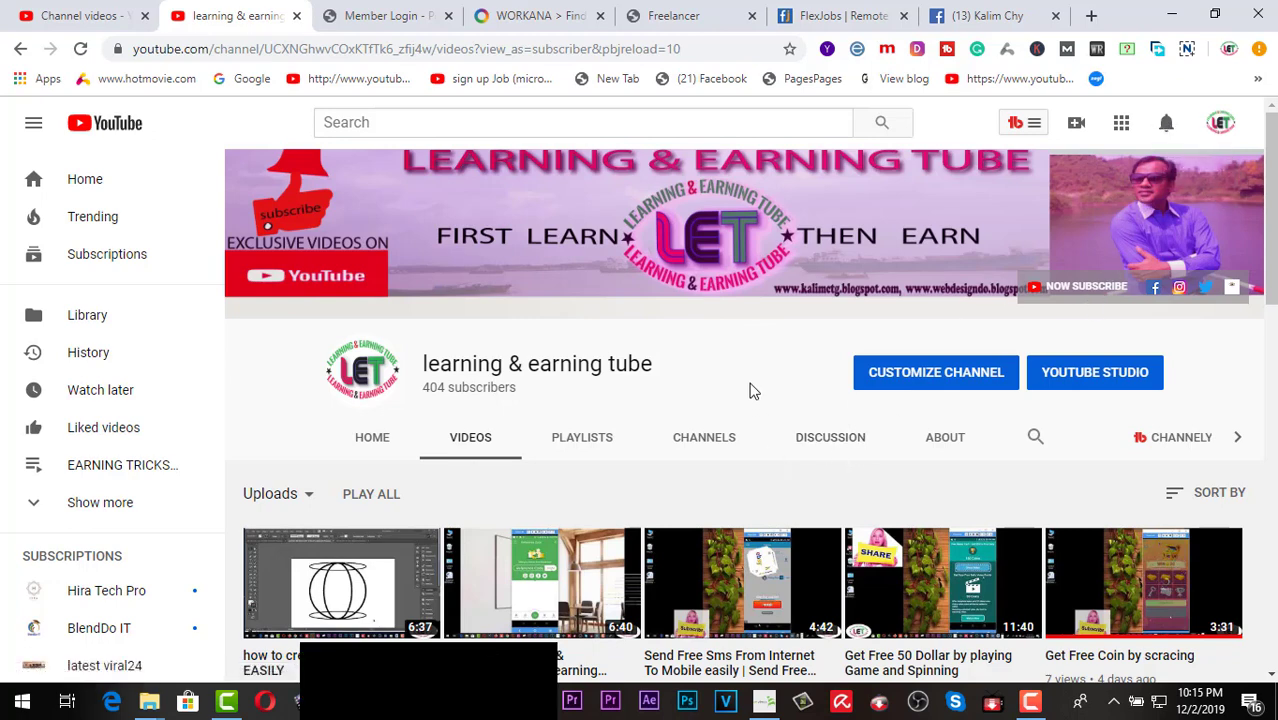
scroll(759, 375, "down", 2)
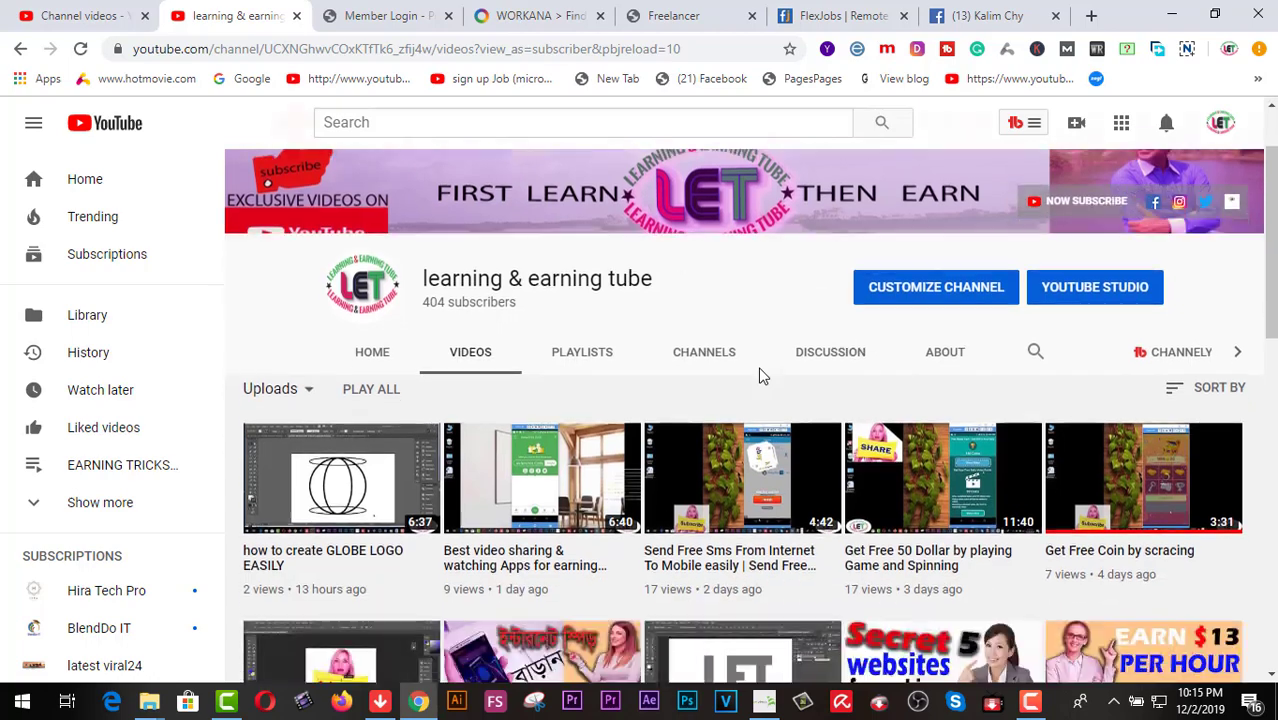